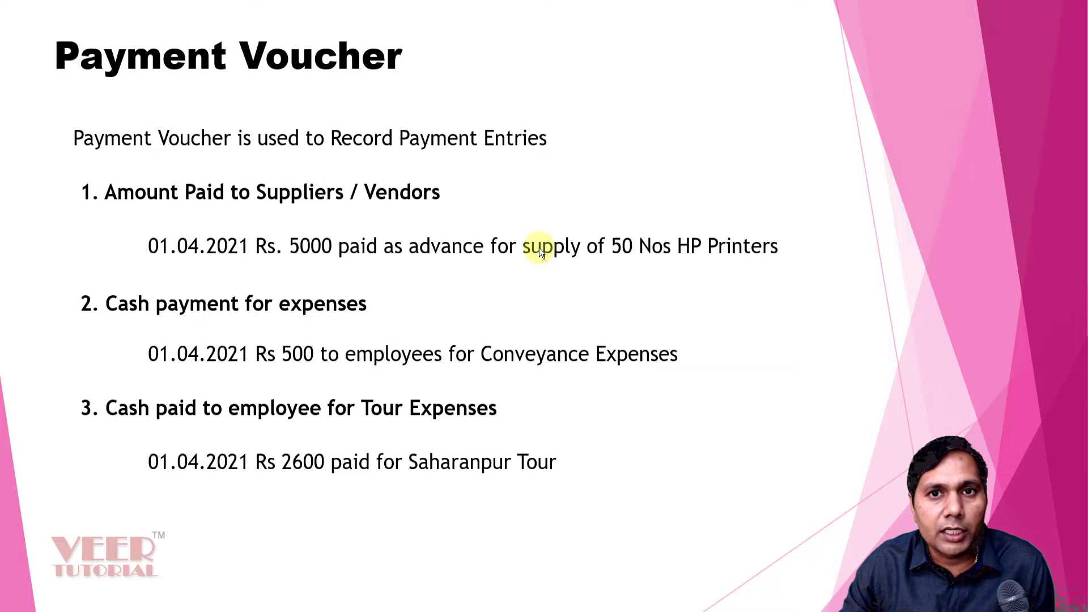
Switch from the Payment Voucher slide to TallyPrime's Gateway of Tally
key(alt+Tab)
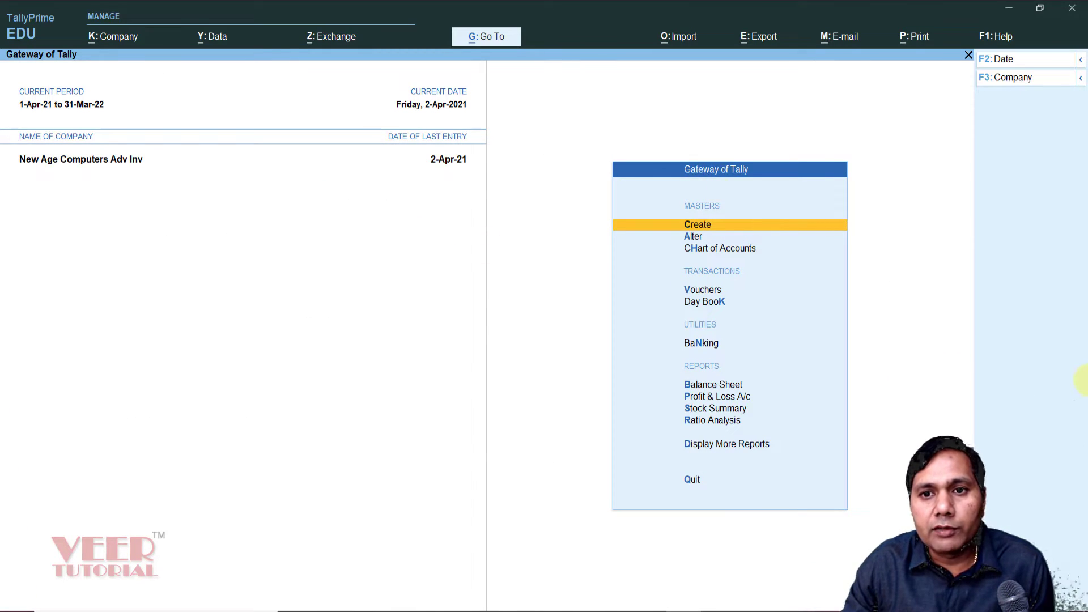
Start a payment voucher with HDFC CA ACCOUNT as the paying account
key(Down)
key(Down)
key(Down)
key(Return)
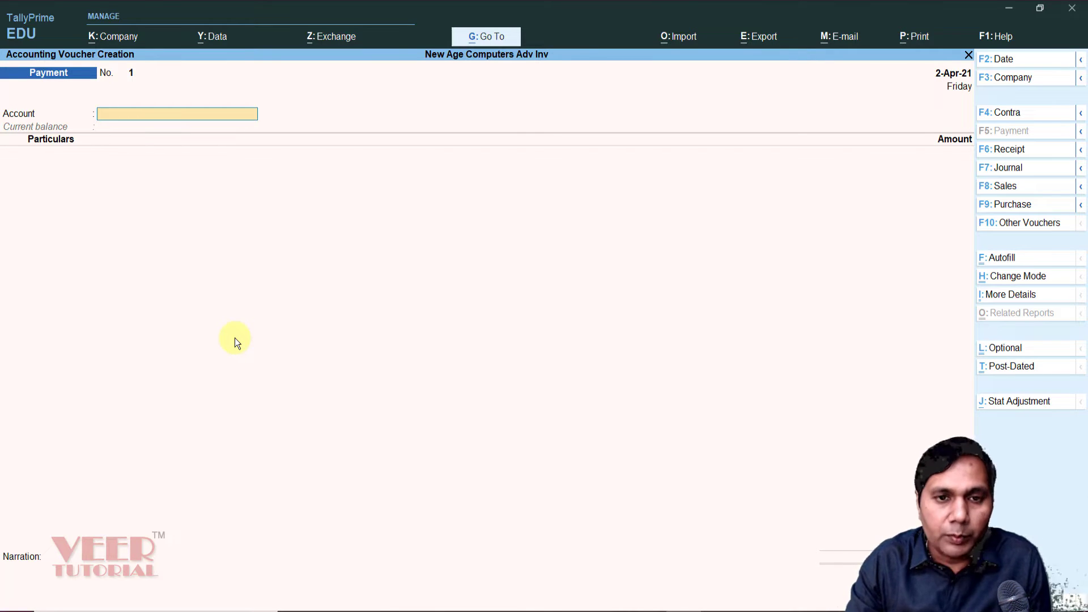
text(hdf)
key(Return)
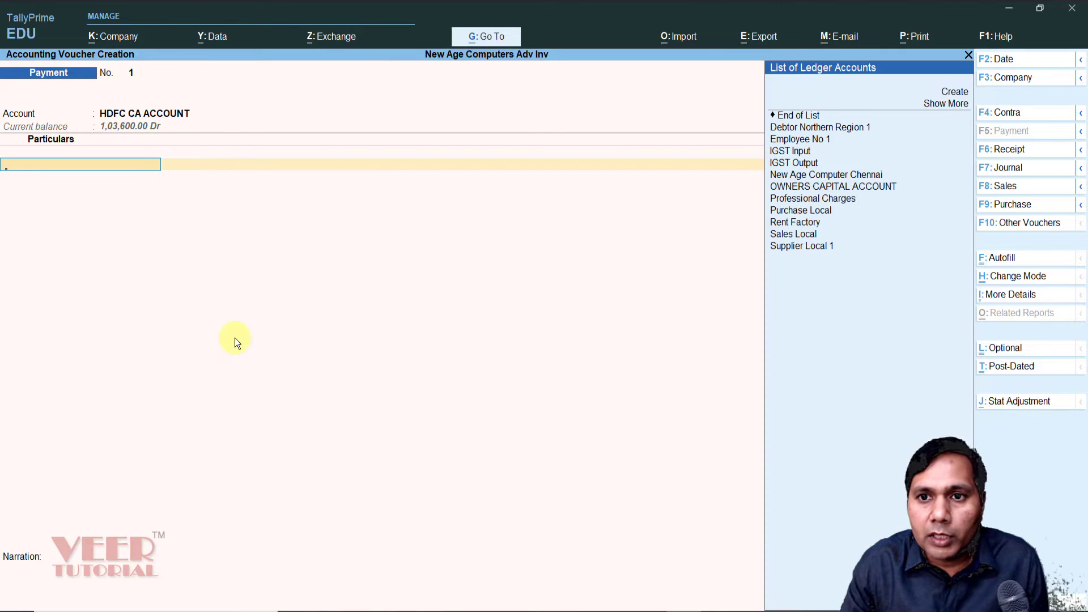
Pay 5000 to Supplier Local 1 and bring up its bill-wise details
key(Down)
key(Down)
key(Down)
key(Down)
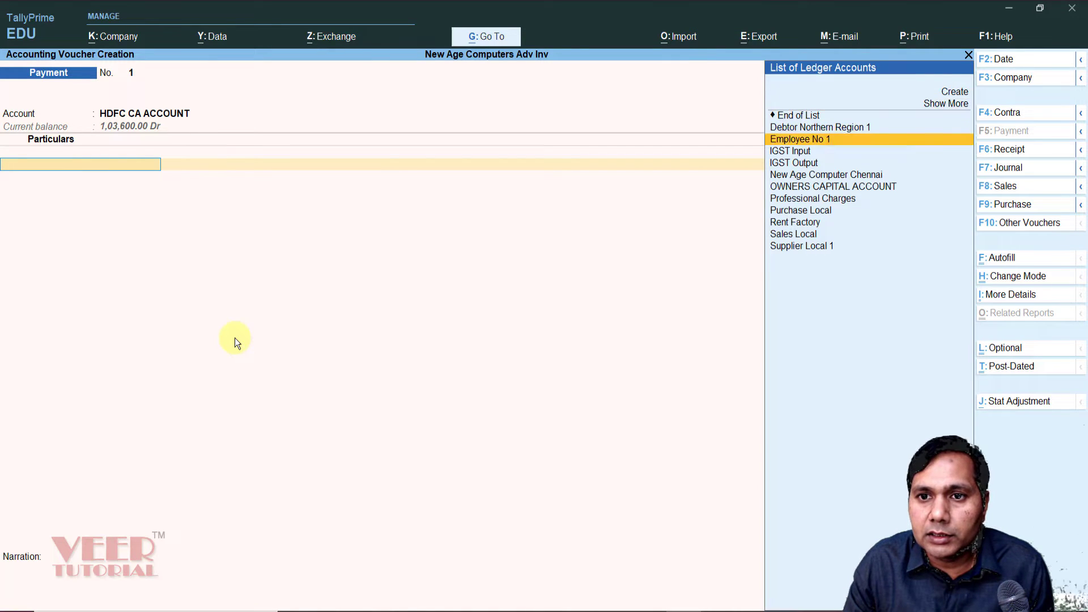
key(Down)
key(Down)
key(Down)
key(Down)
key(Down)
key(Down)
key(Down)
key(Down)
key(Down)
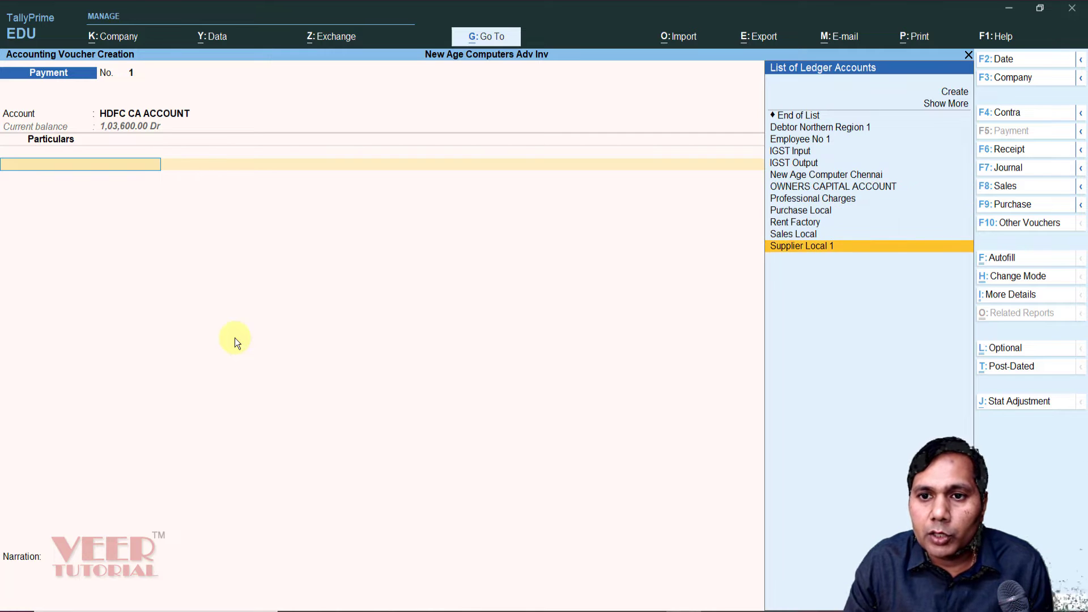
key(Return)
text(5000)
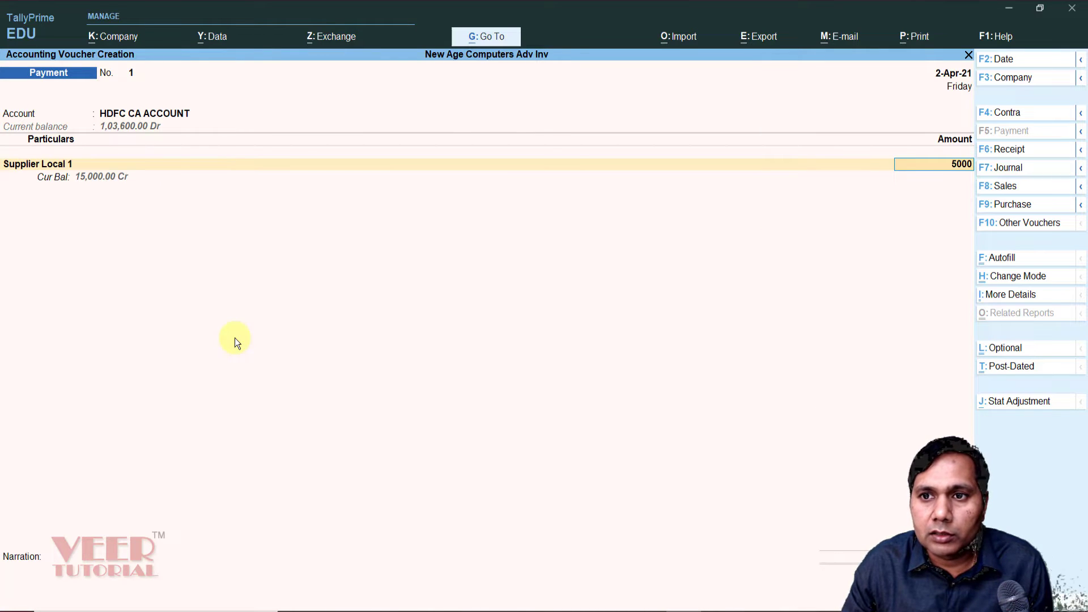
key(Return)
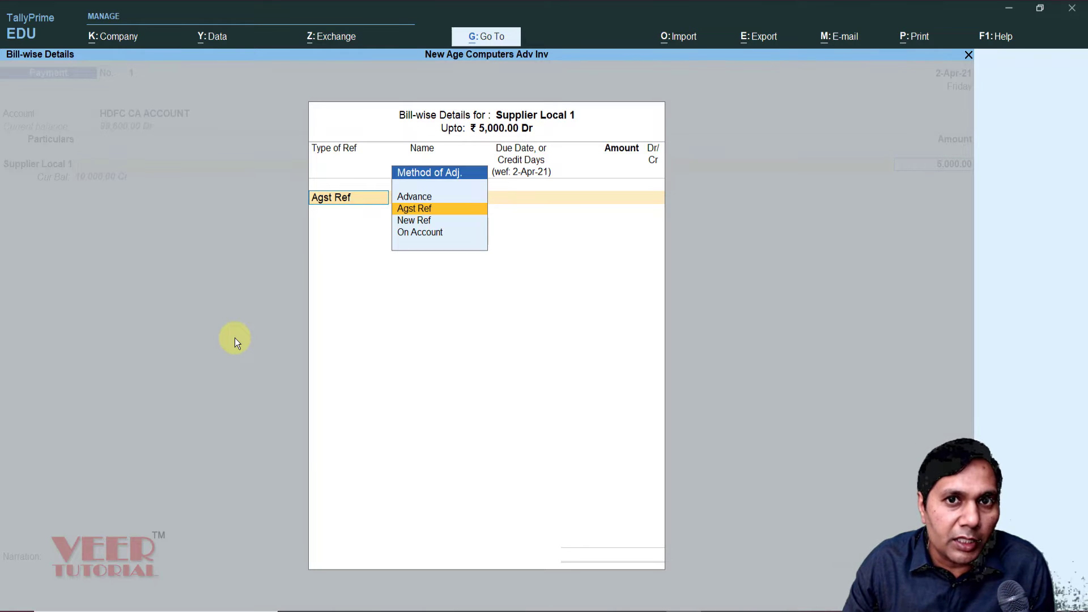
Create an Advance bill reference named 50%Advance
key(Up)
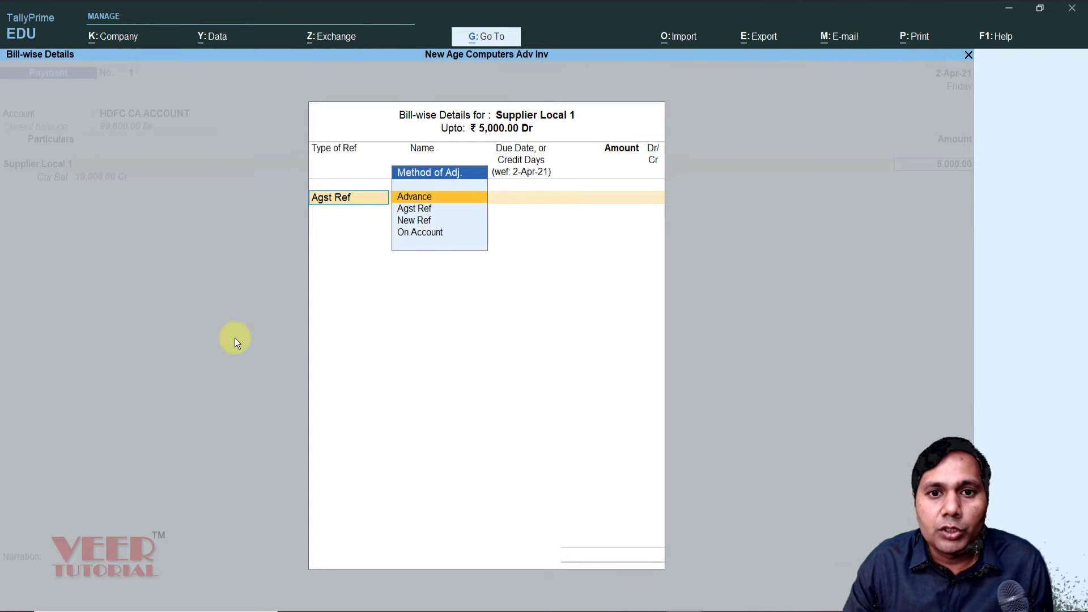
key(Return)
text(50)
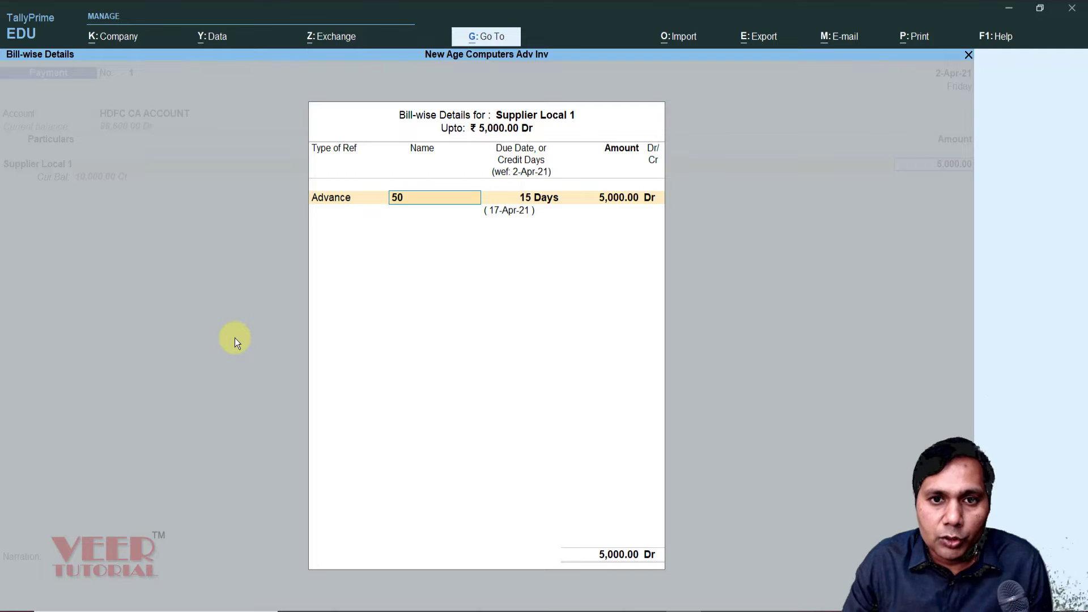
text(%)
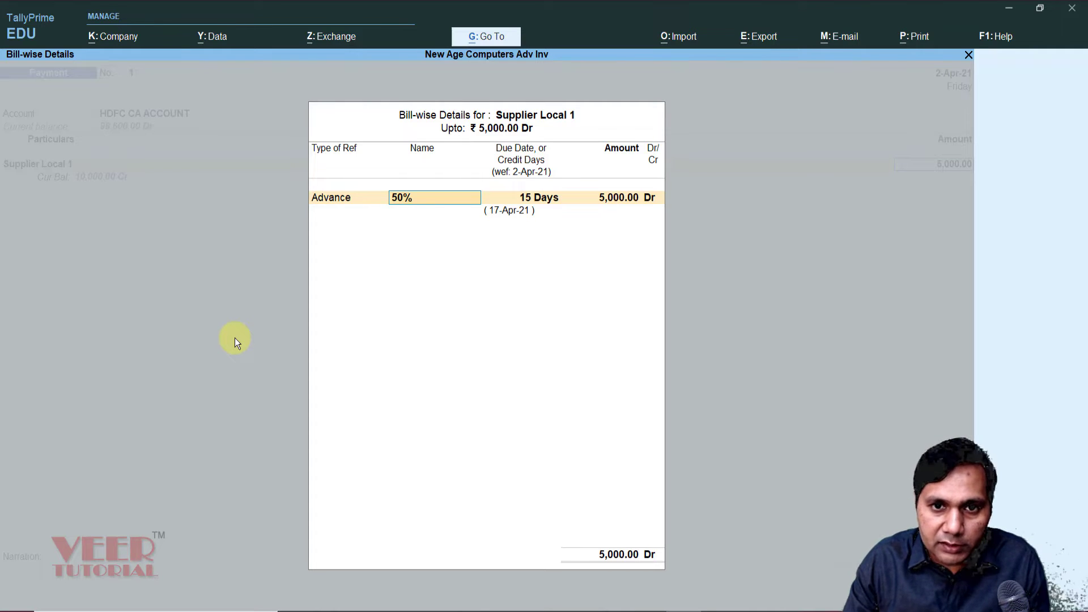
key(Return)
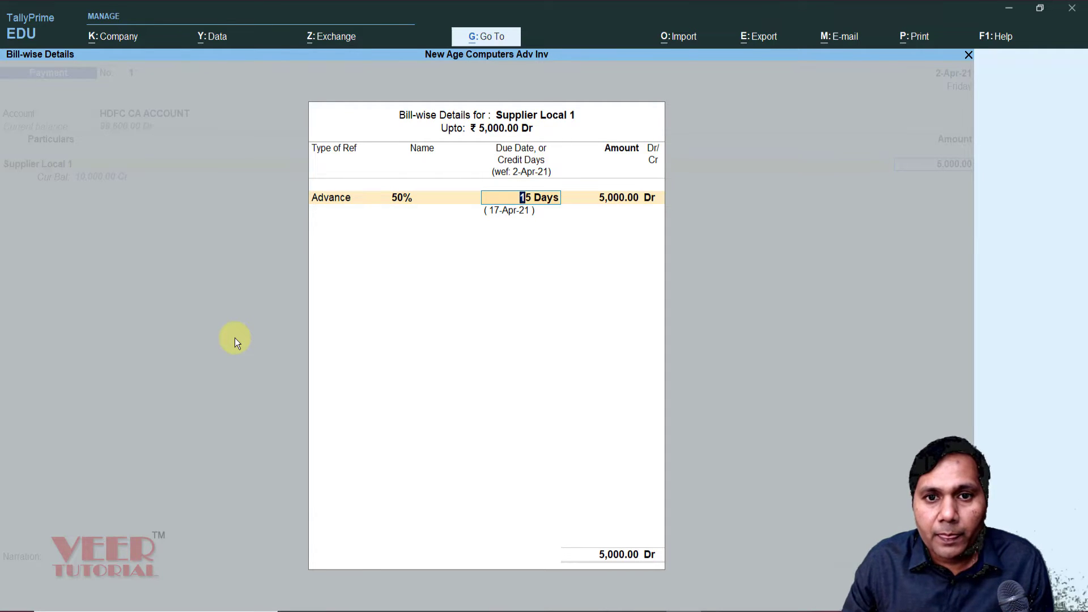
key(BackSpace)
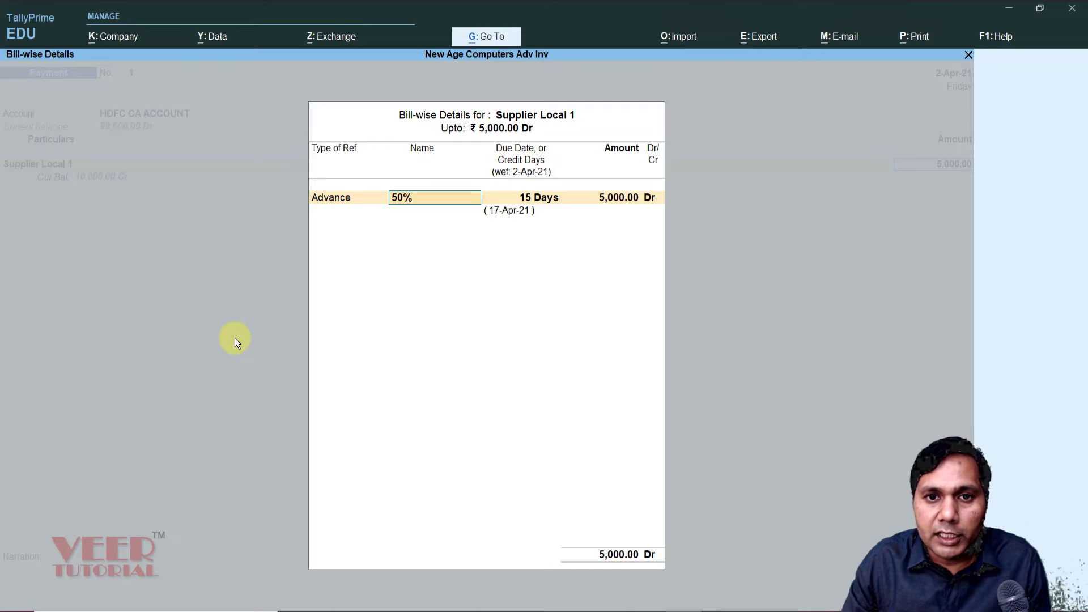
text(Advance)
key(Return)
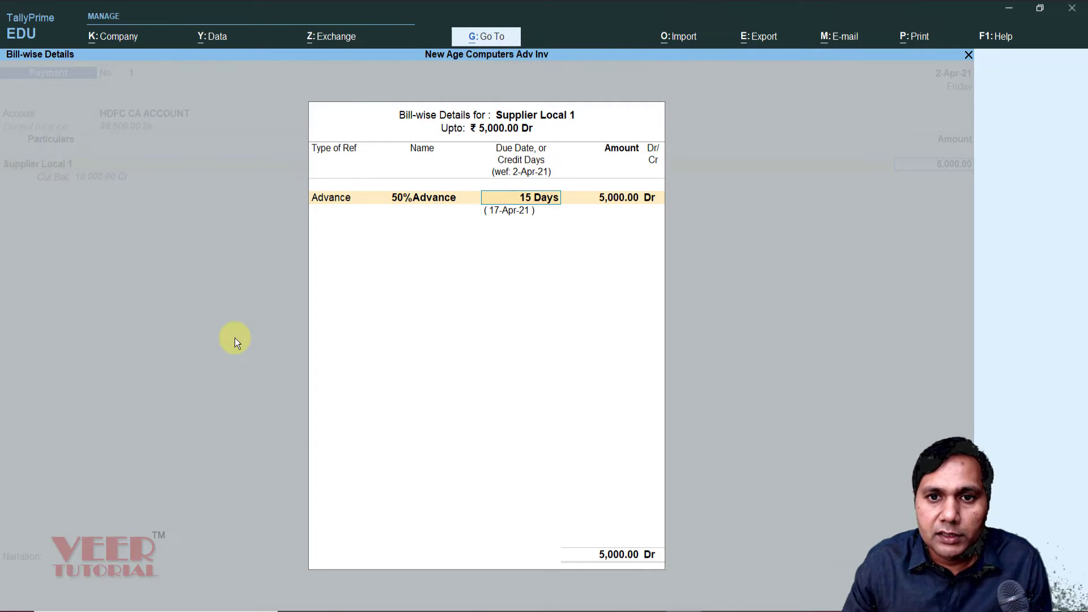
Set the advance due in 1 day (3-Apr-21) and accept 5,000 Dr
key(BackSpace)
text(0)
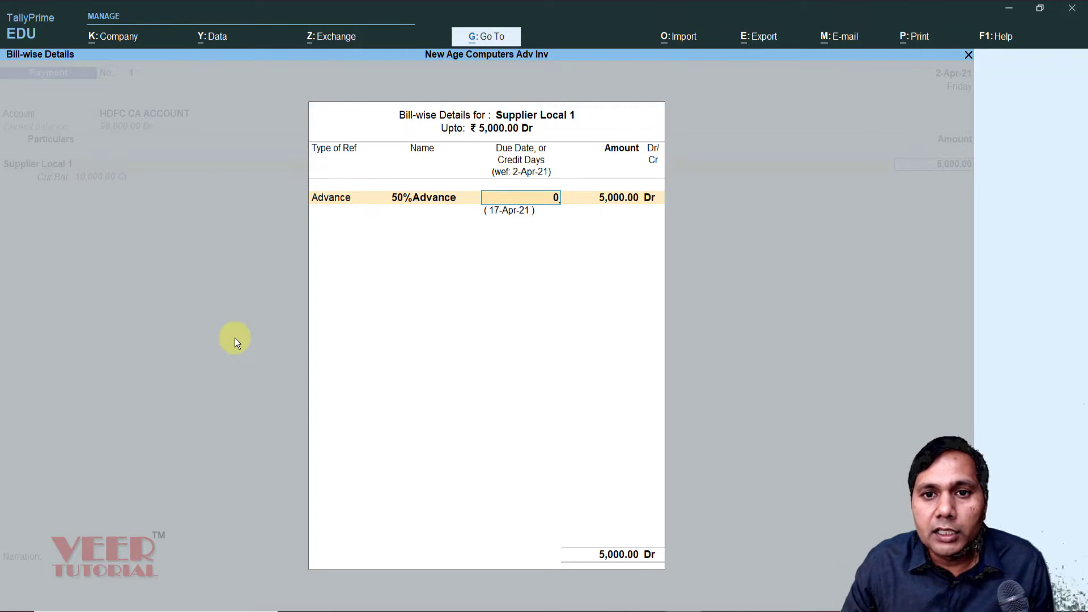
key(BackSpace)
text(17-)
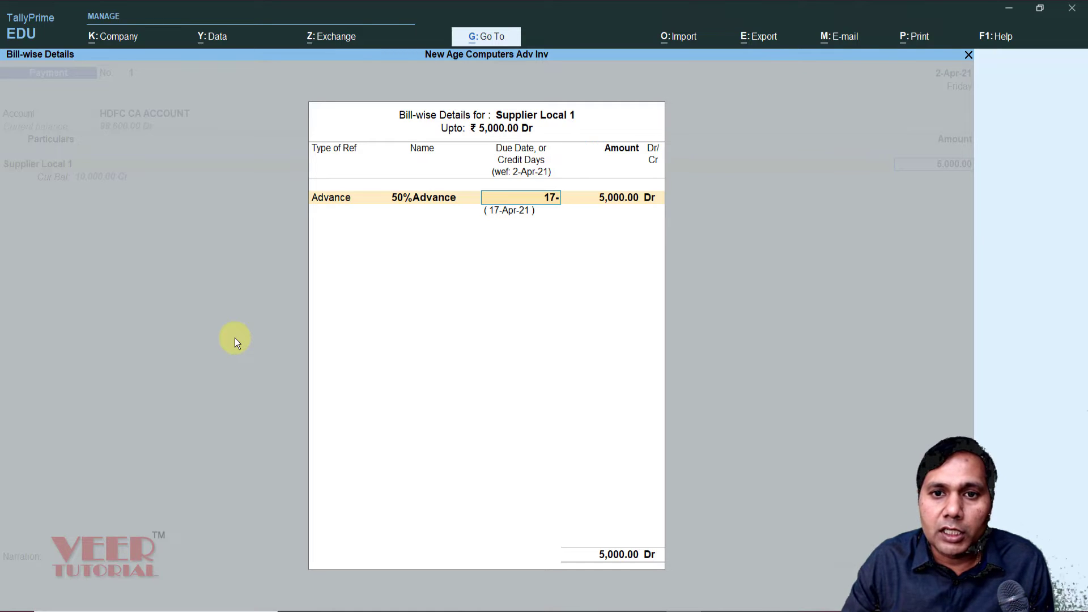
key(BackSpace)
key(BackSpace)
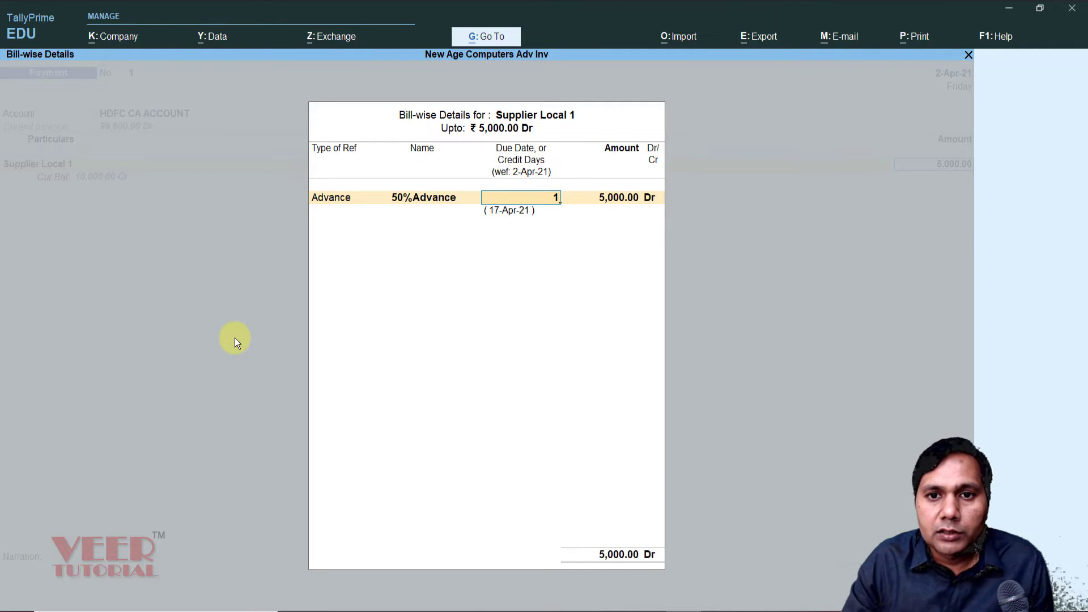
key(Return)
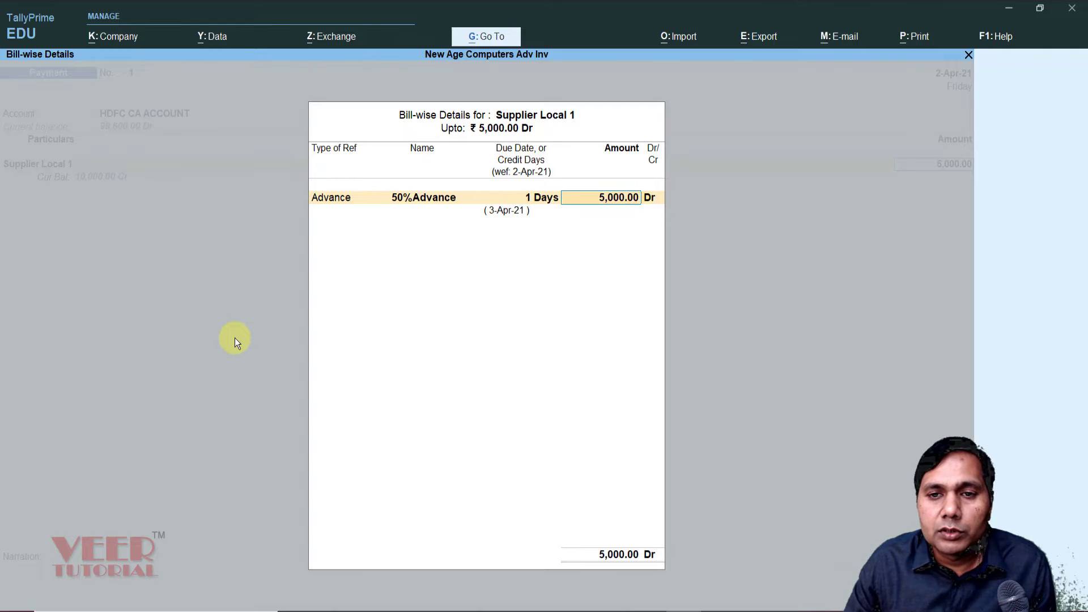
key(Return)
key(Return)
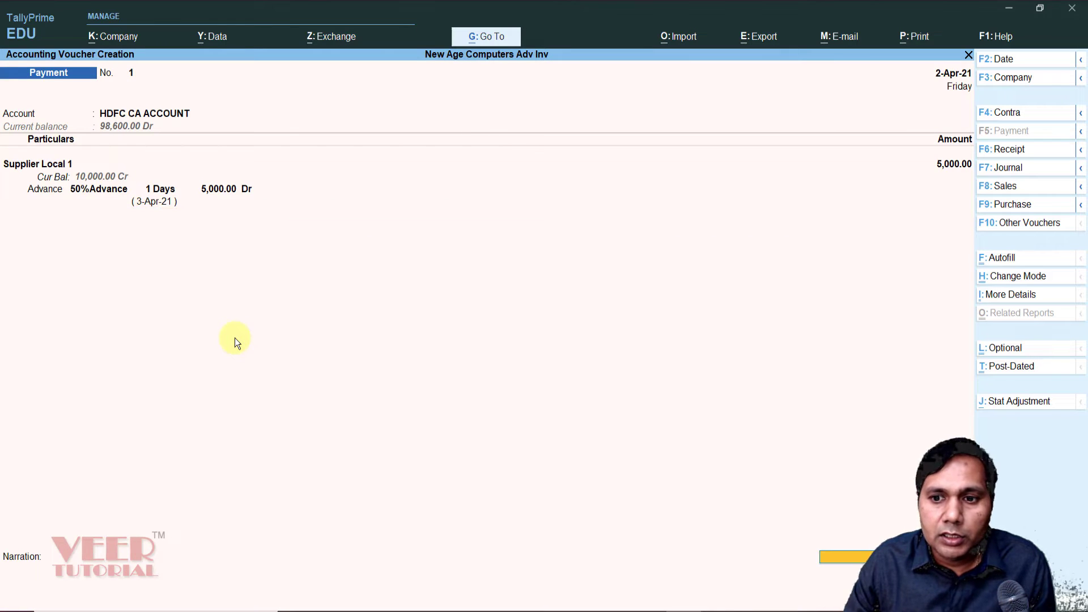
key(Return)
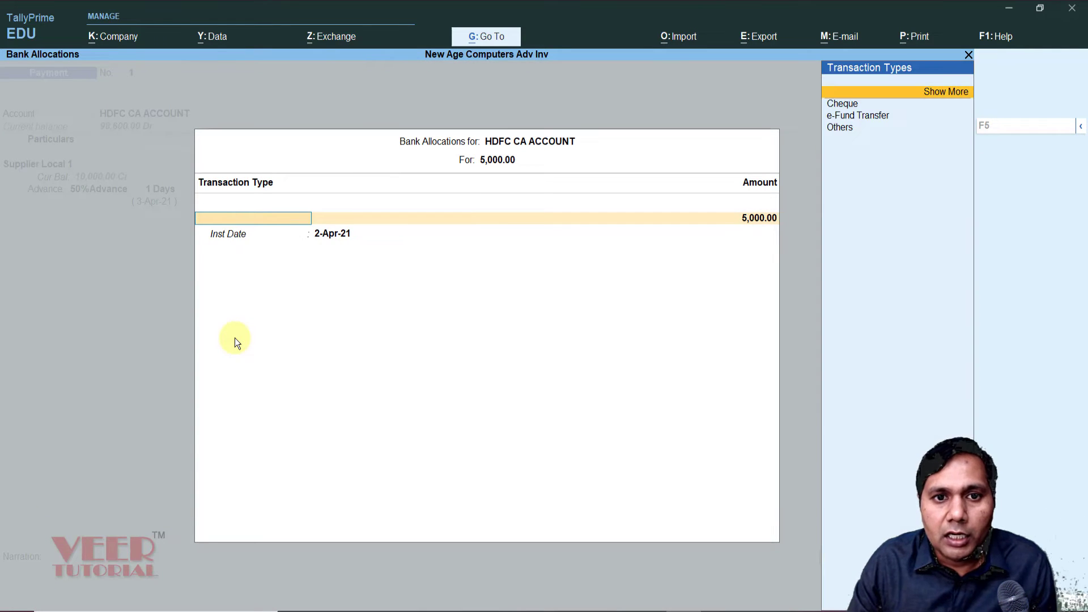
Allocate the 5,000 as e-Fund Transfer, save voucher 1, and reopen it for alteration
key(Down)
key(Down)
key(Return)
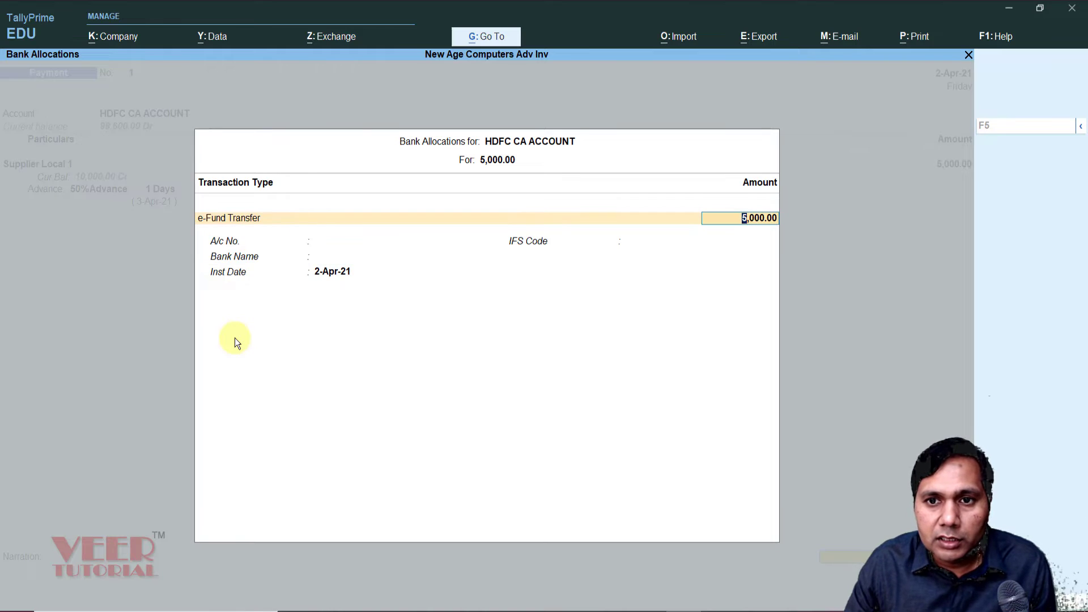
key(Return)
key(Return)
key(Return)
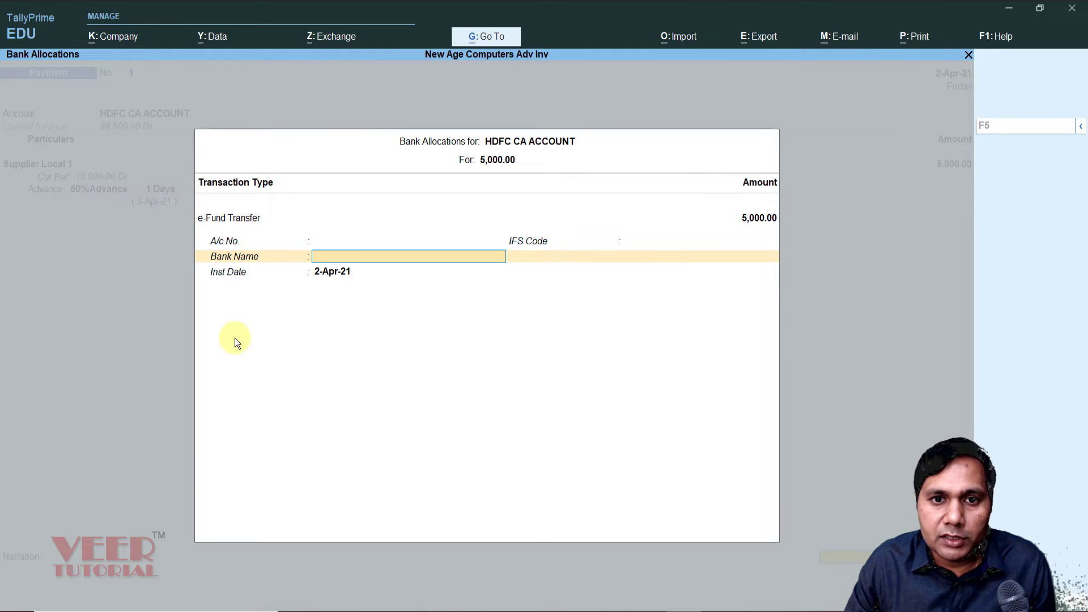
key(Return)
key(Return)
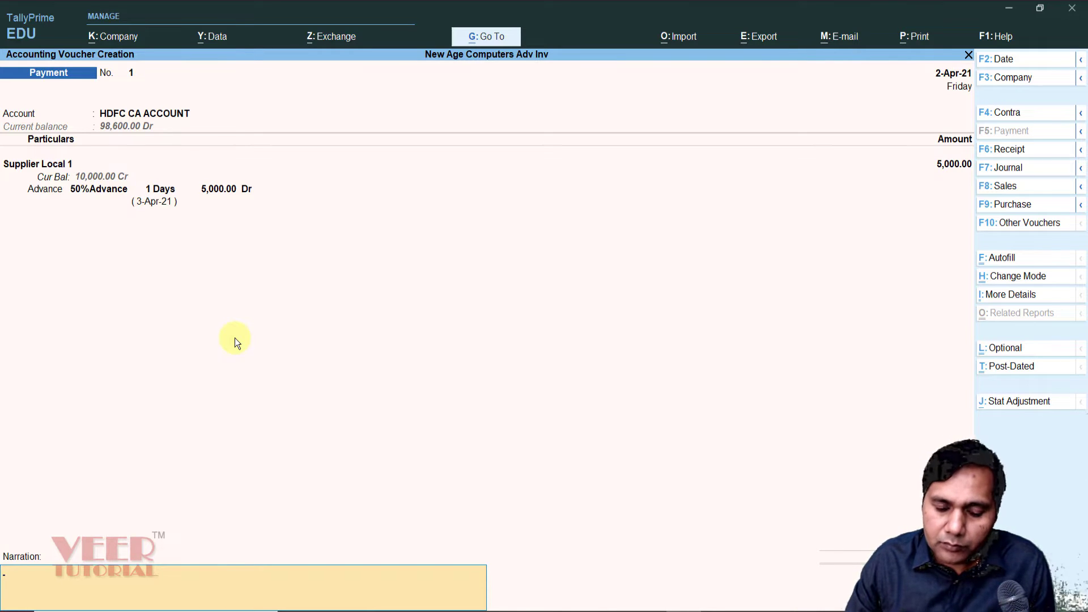
key(Return)
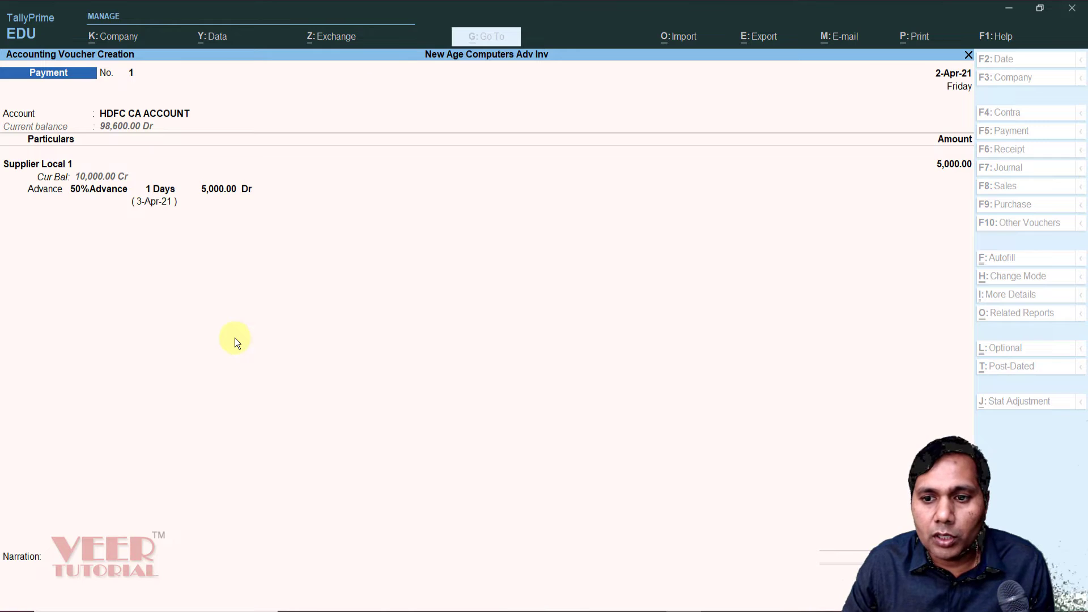
key(Page_Up)
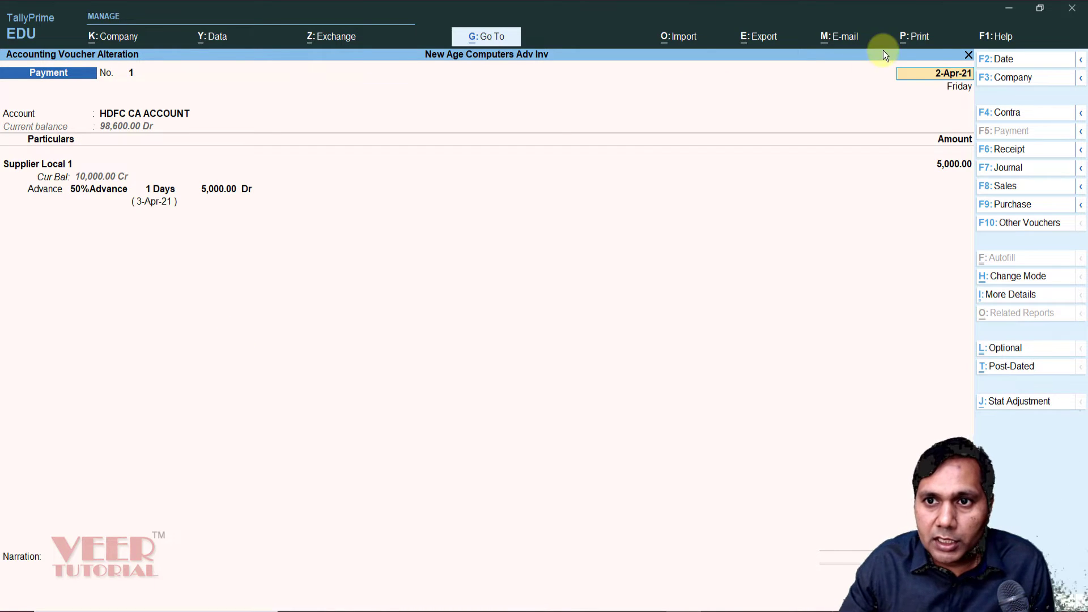
Check voucher 1's print configuration, then close it for blank Payment voucher No. 2
click(932, 36)
key(Return)
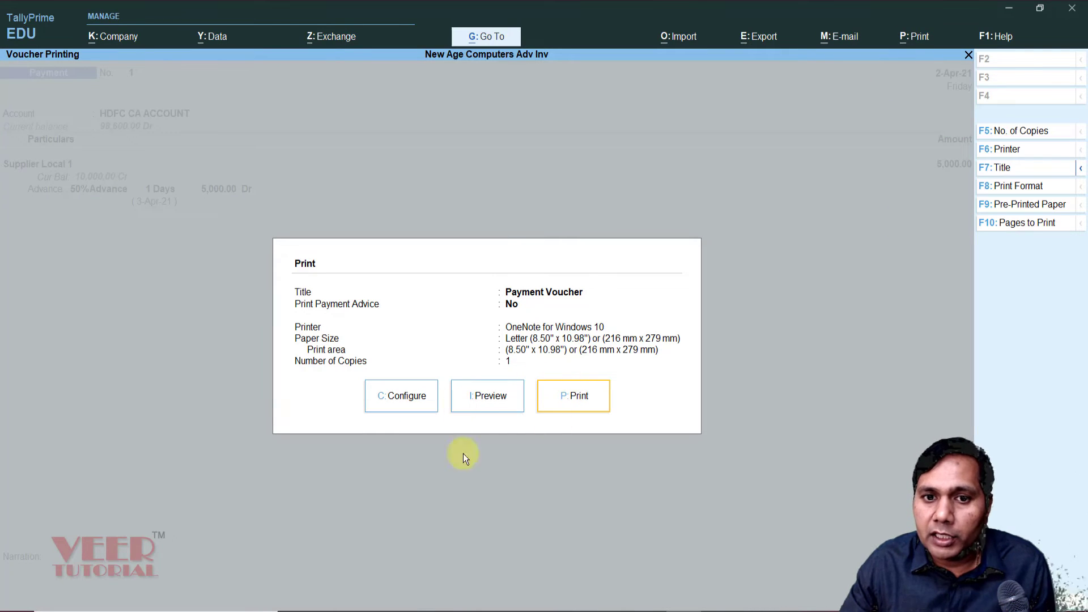
click(404, 395)
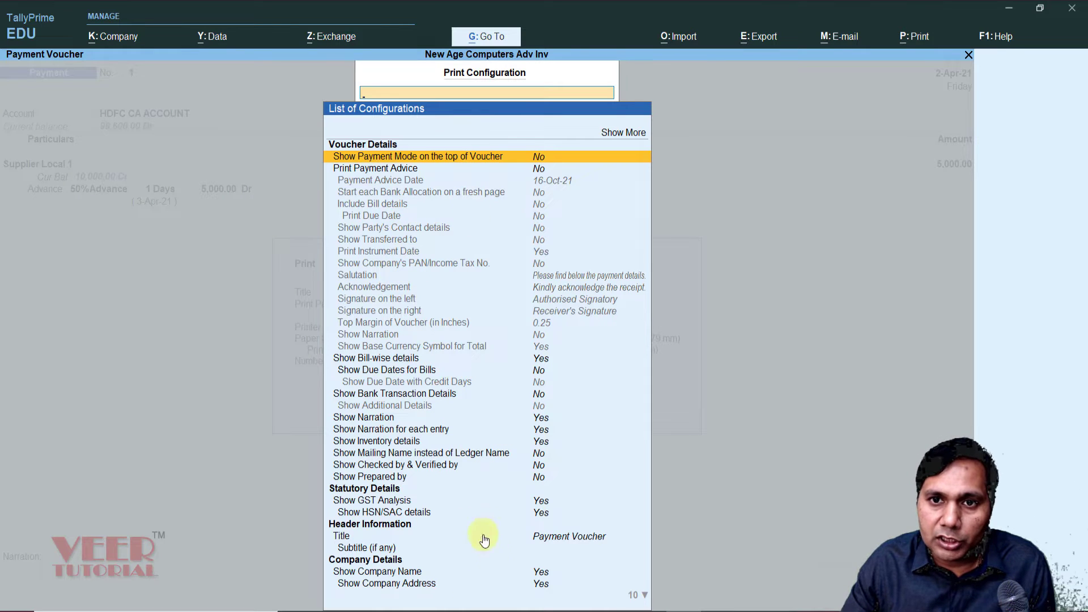
key(Escape)
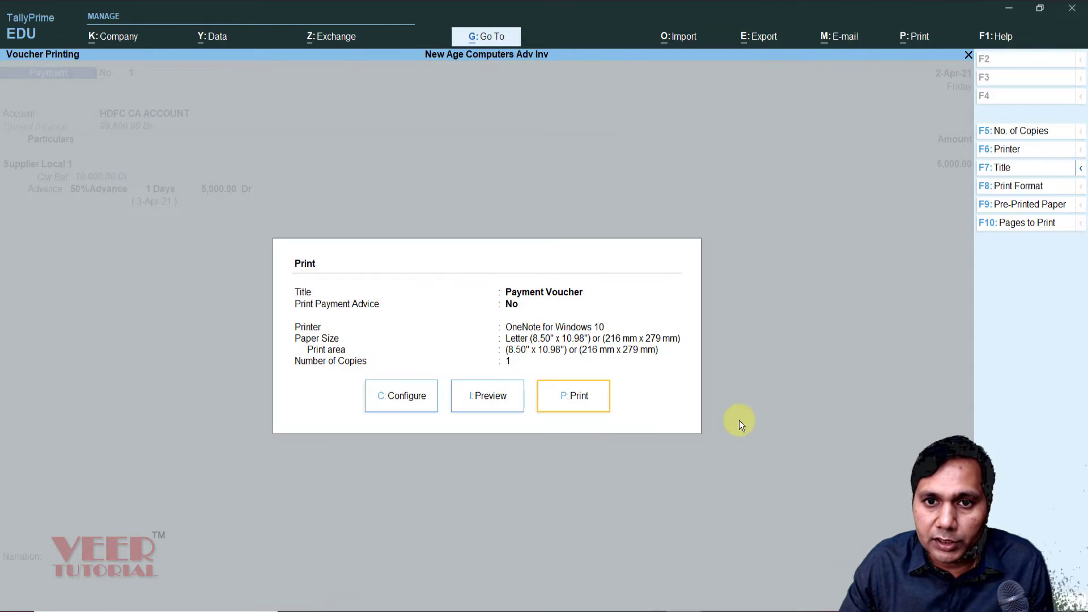
key(Escape)
key(BackSpace)
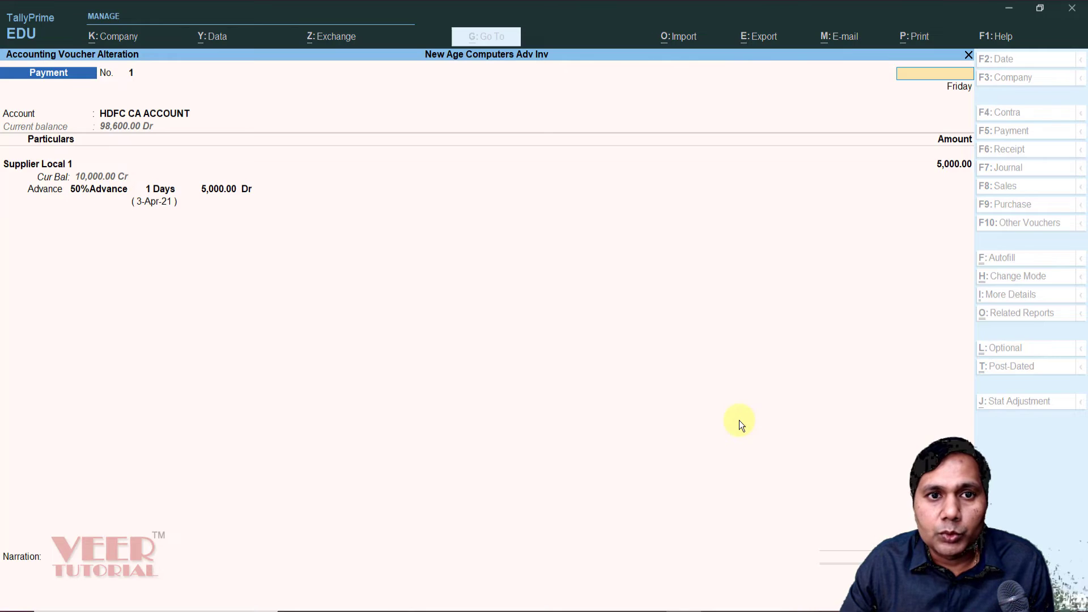
key(Escape)
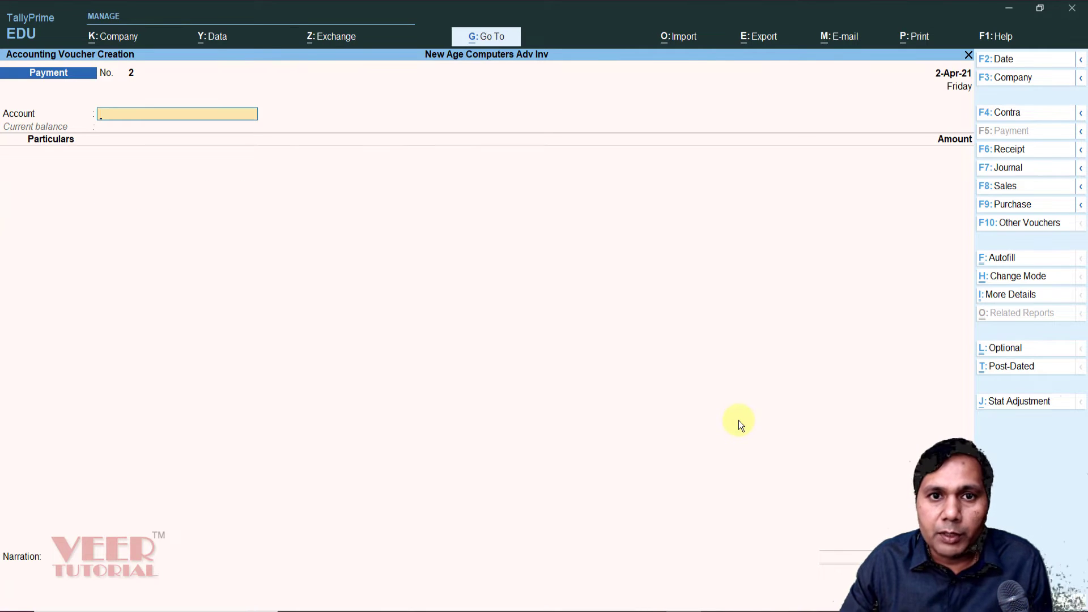
Pay from Petty Cash and start creating a new ledger named Conveyance
text(Pet)
key(Return)
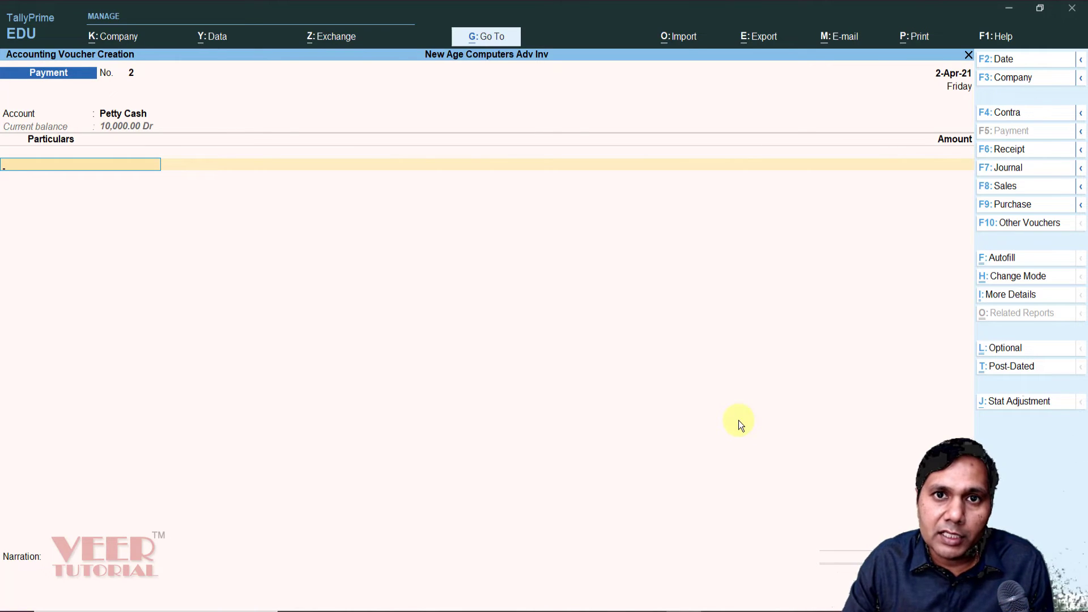
key(alt+c)
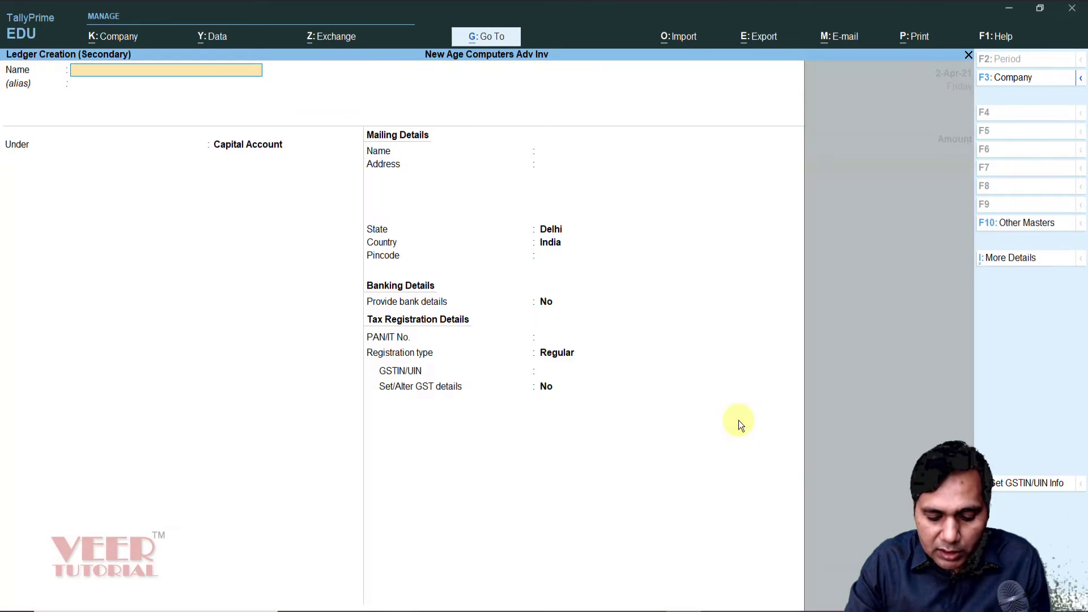
text(Conveyance)
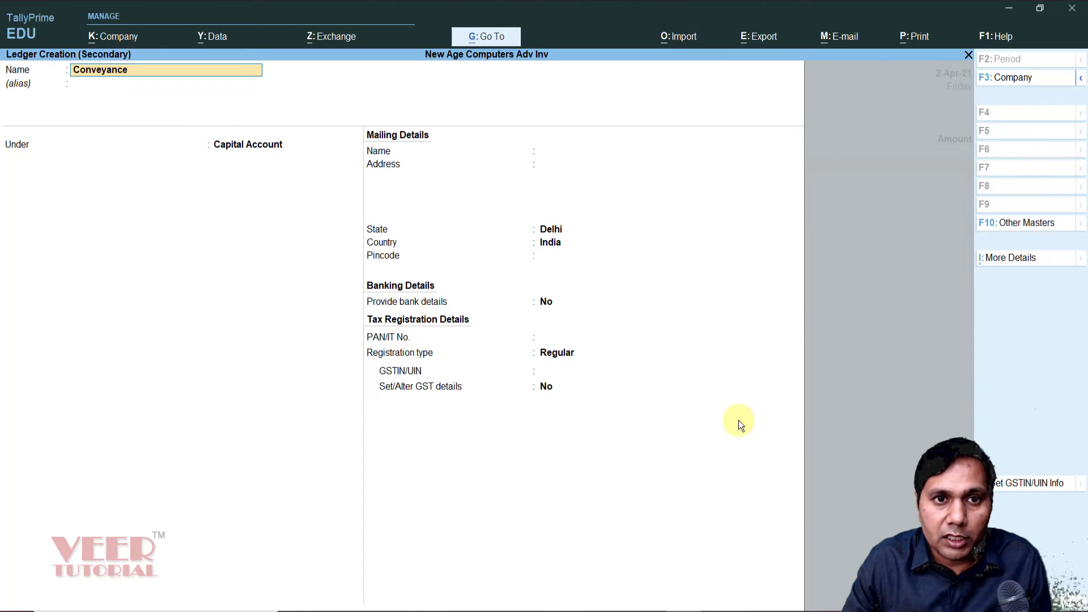
key(Return)
Place the Conveyance ledger under Indirect Expenses with GST applicability Not Applicable
text(Ind)
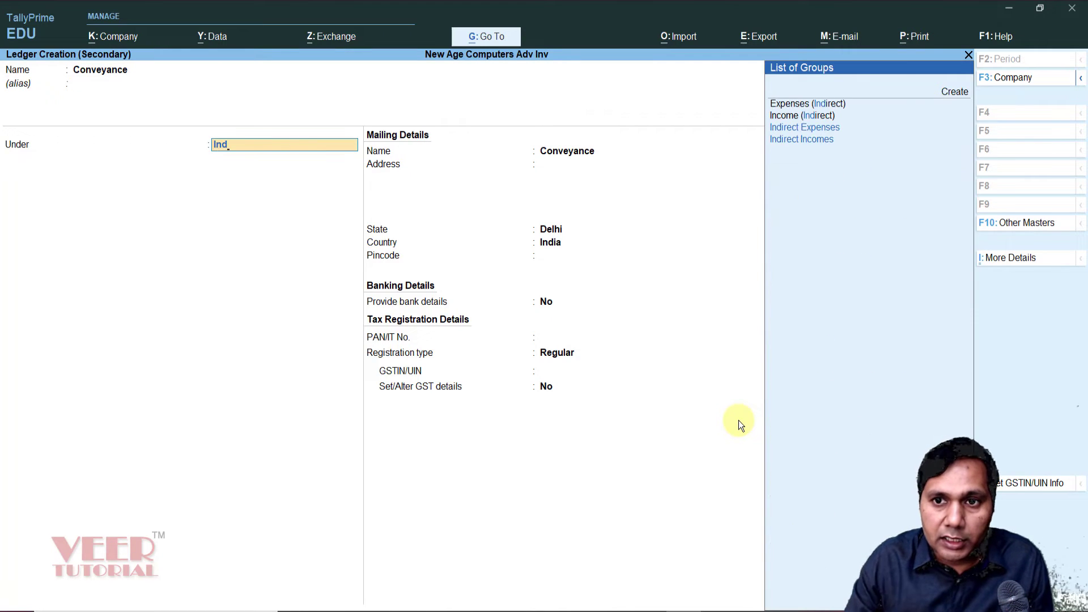
key(Up)
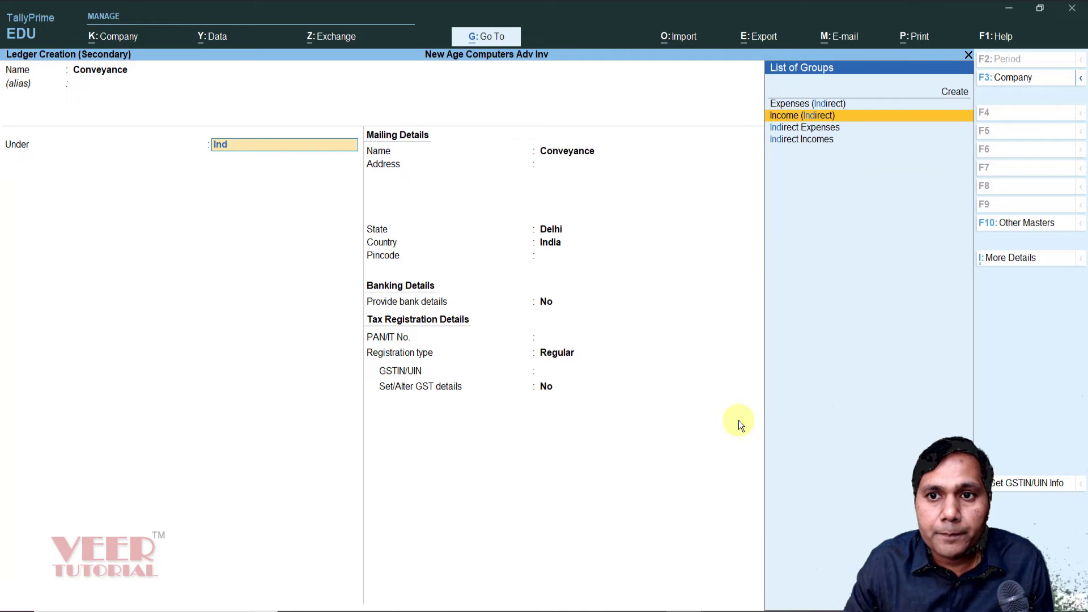
key(Up)
key(Return)
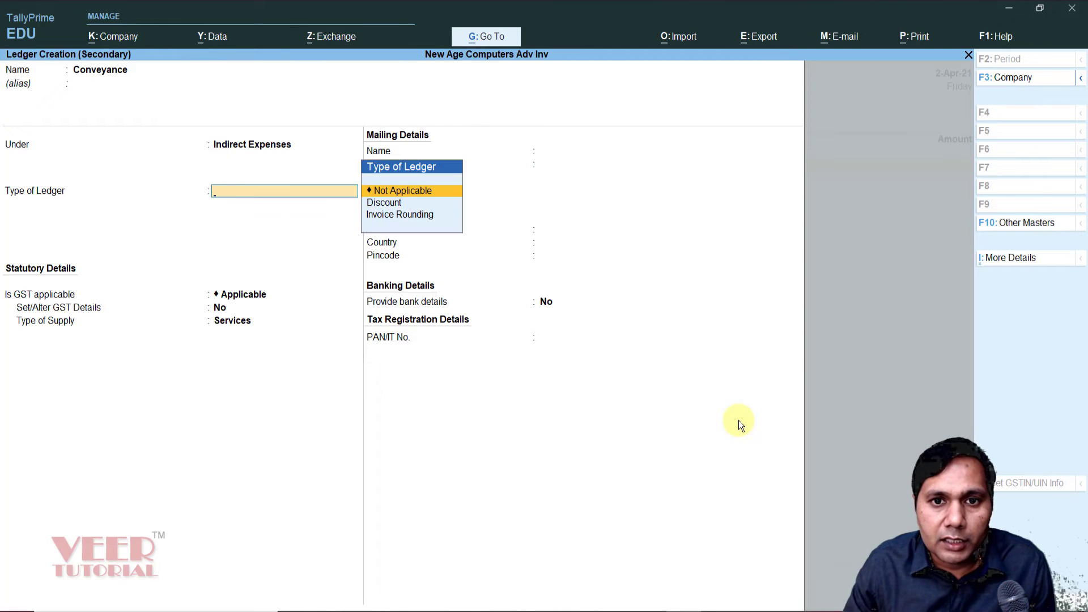
key(Return)
key(BackSpace)
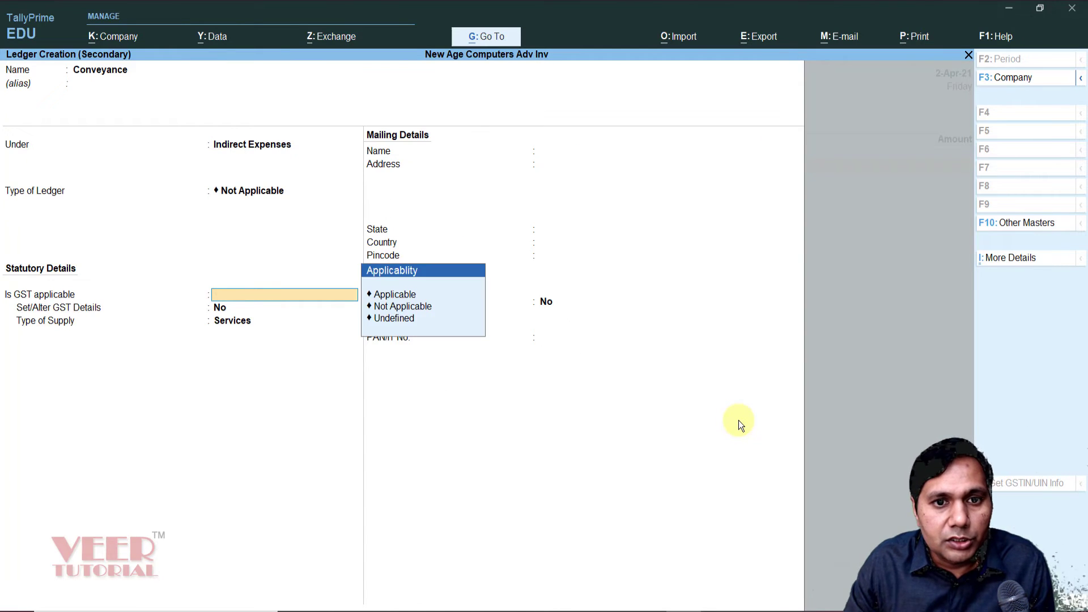
key(Down)
key(Down)
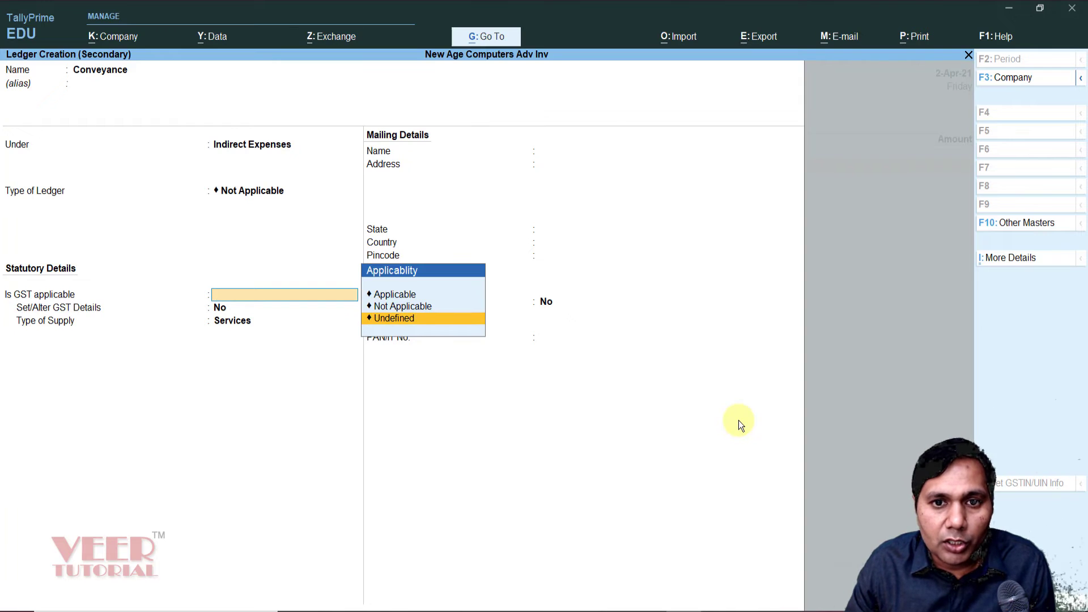
key(Up)
key(Return)
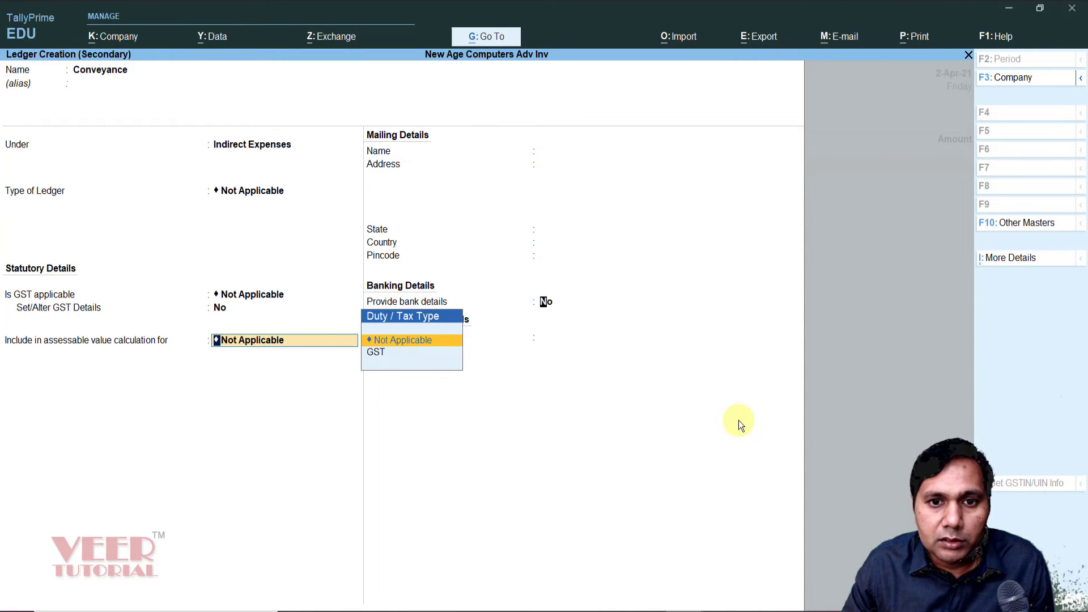
key(Return)
key(Return)
key(Return)
Save the ledger, enter 50 for Conveyance, and accept voucher 2
key(Return)
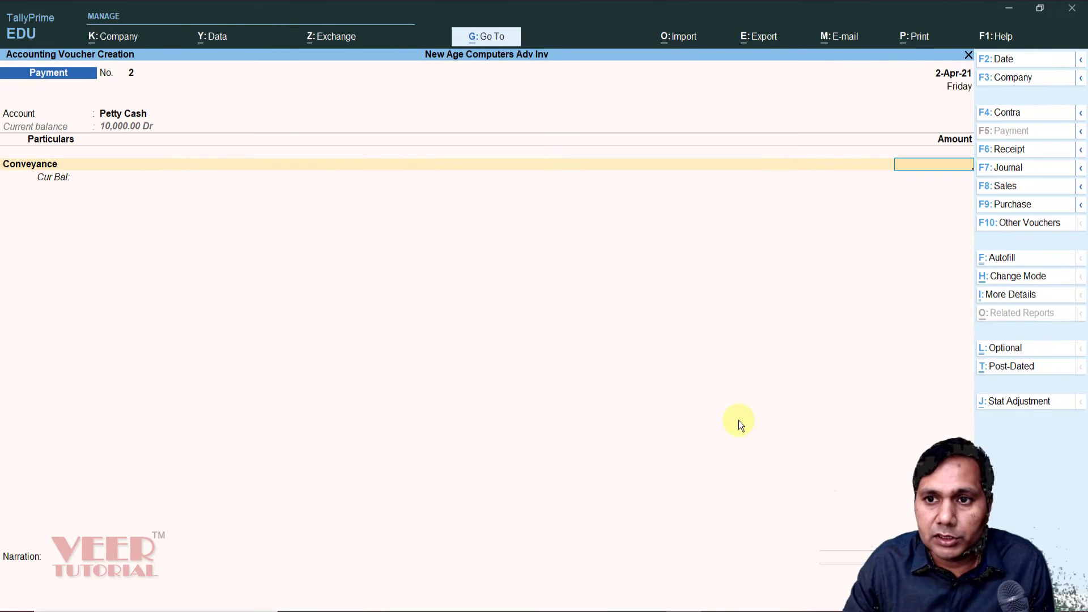
text(50)
key(Return)
key(Return)
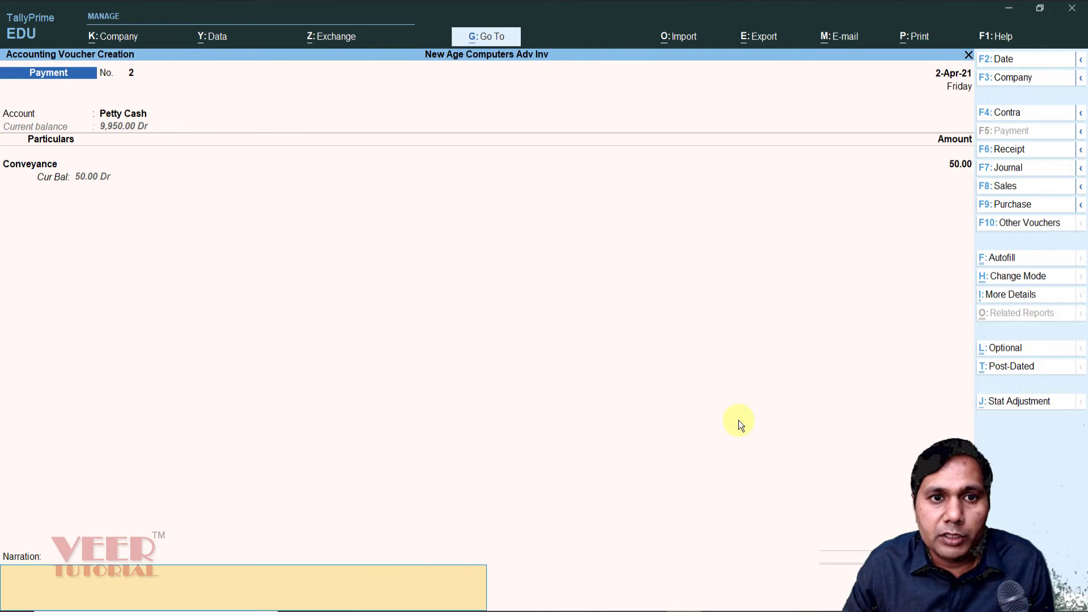
key(Return)
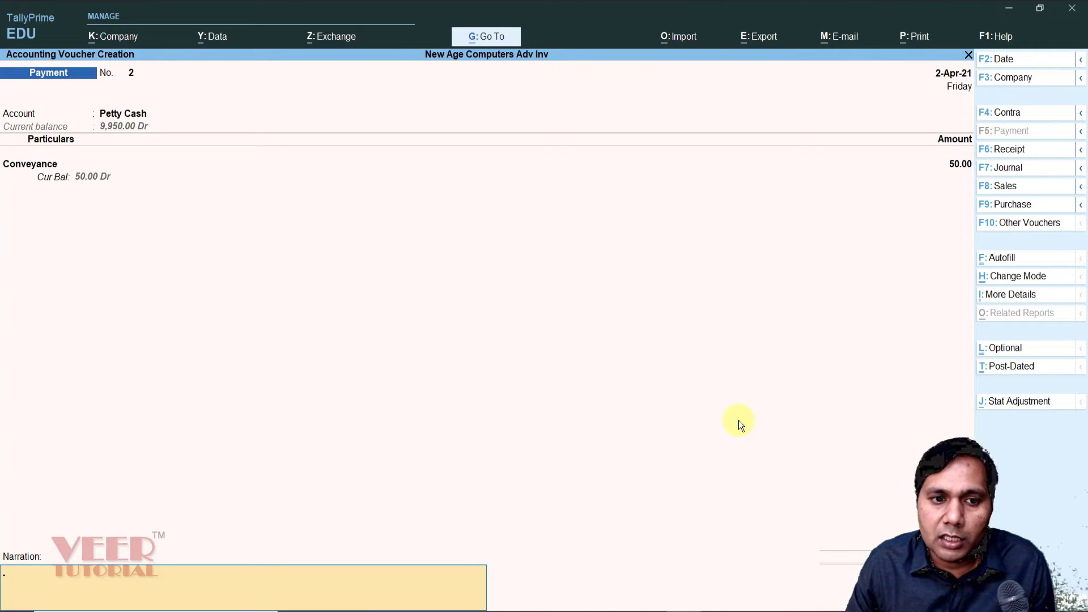
key(Return)
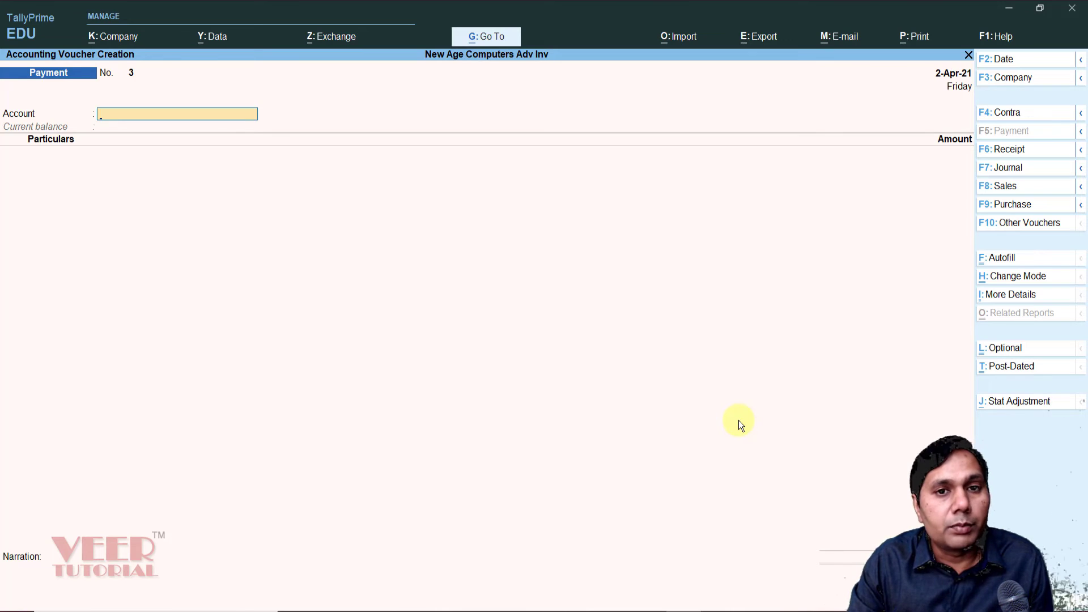
Pay 2,000 from HDFC CA ACCOUNT to Employee No 1
text(hdf)
key(Return)
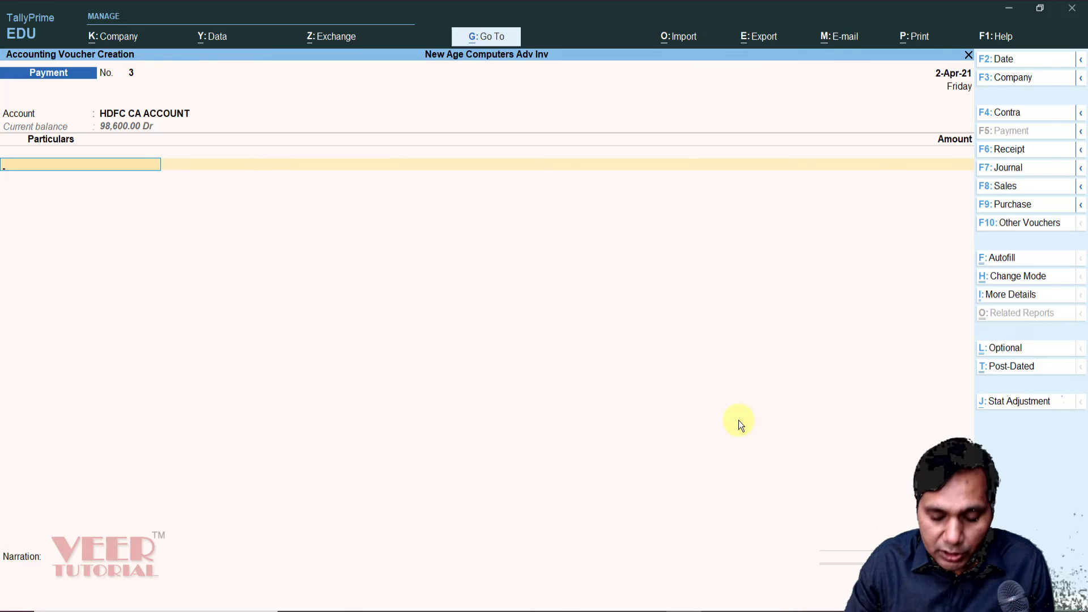
text(E)
key(Return)
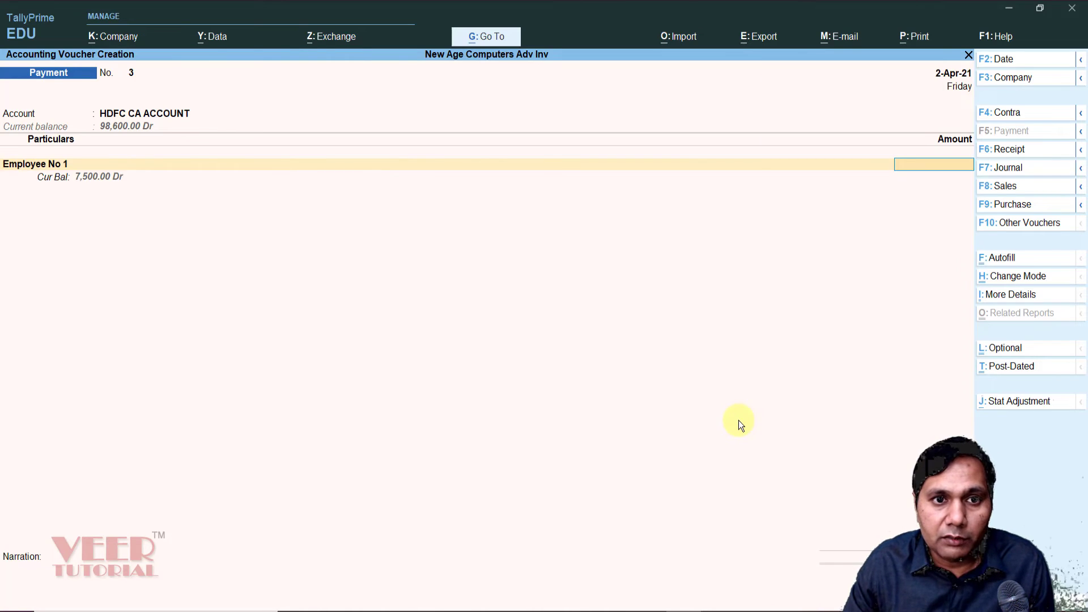
text(2,000)
key(Return)
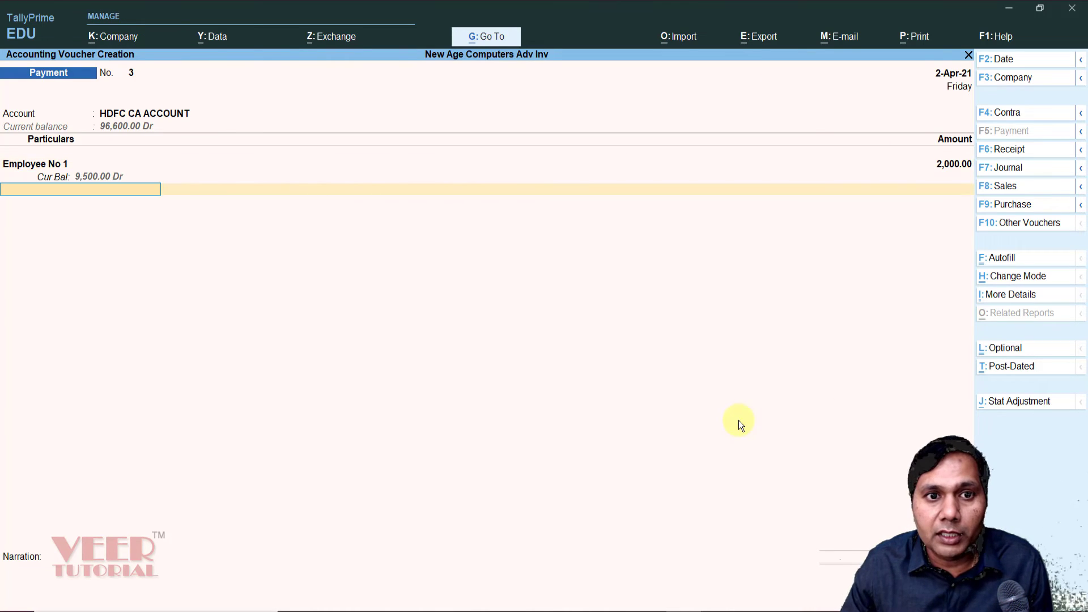
Accept the 2,000.00 cheque allocation, add narration 'cheq no. for expenses', and save
key(Return)
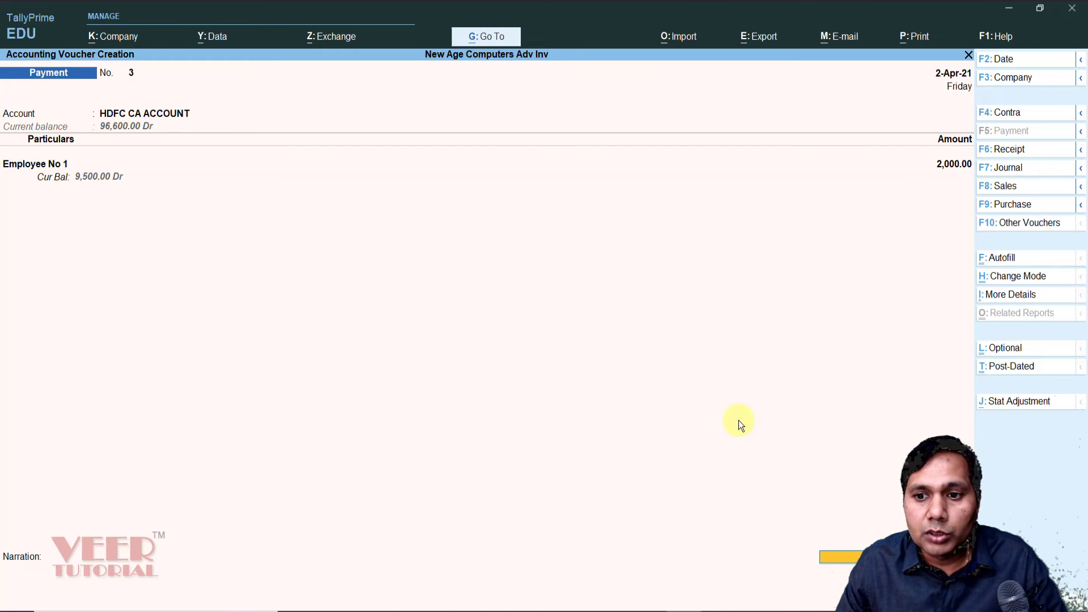
key(Return)
key(Return)
key(Return)
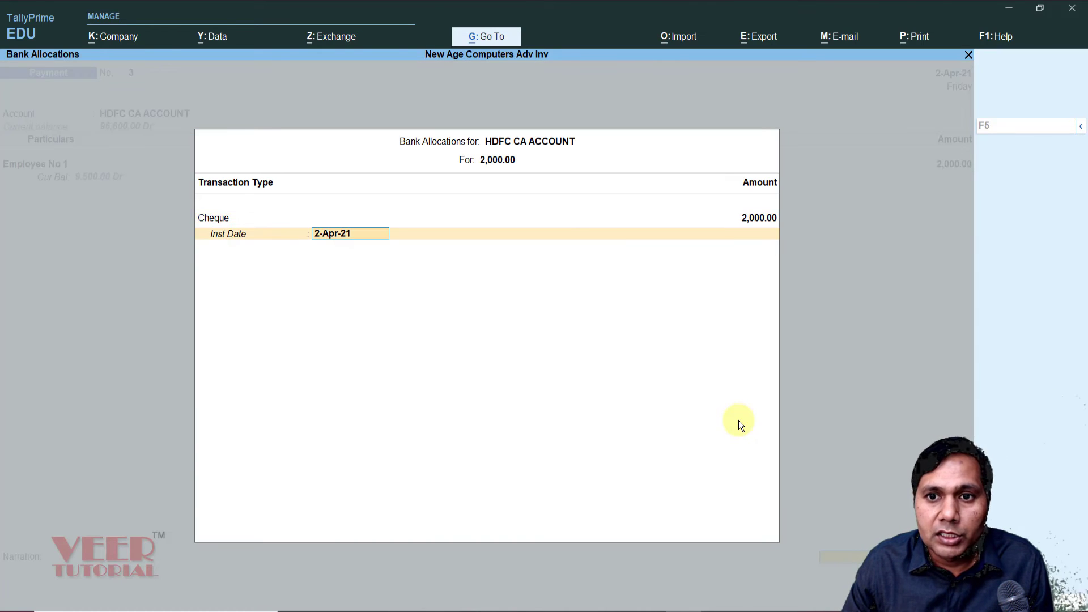
key(Return)
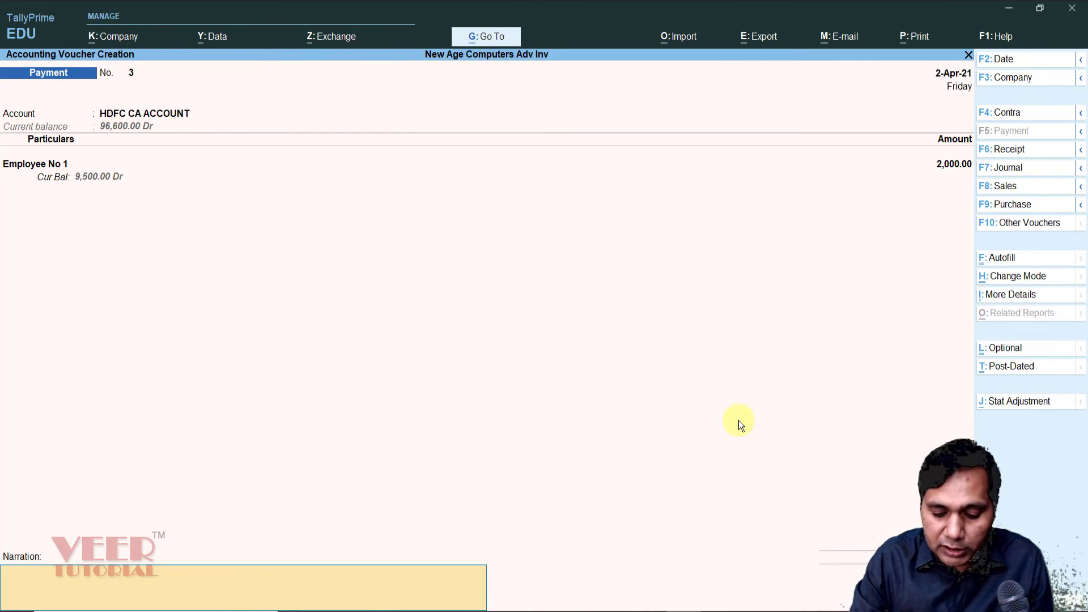
text(cheq no.)
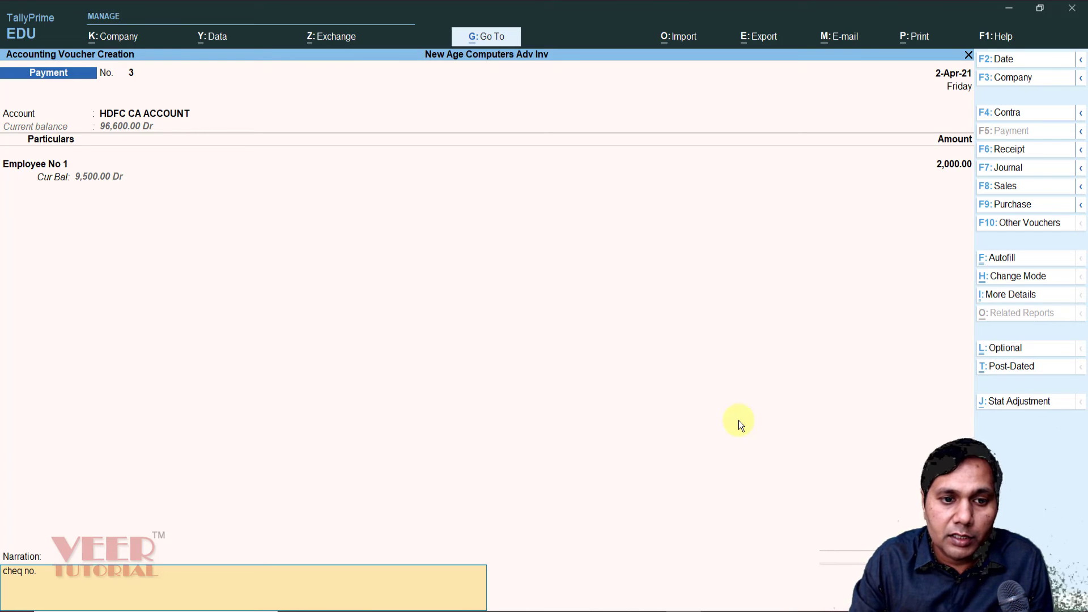
text( for expe)
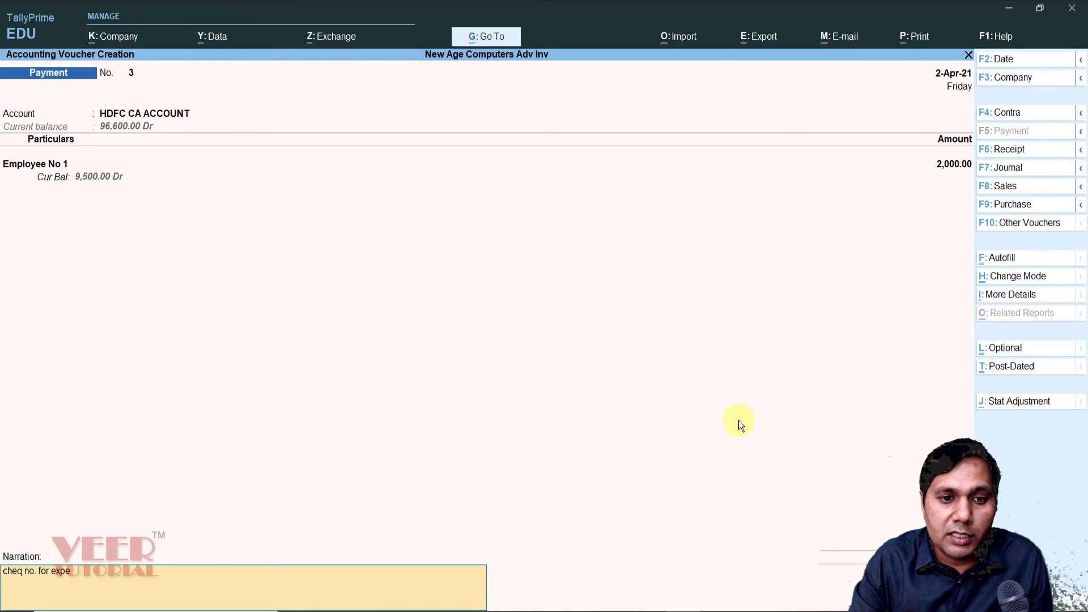
text(nses)
key(Return)
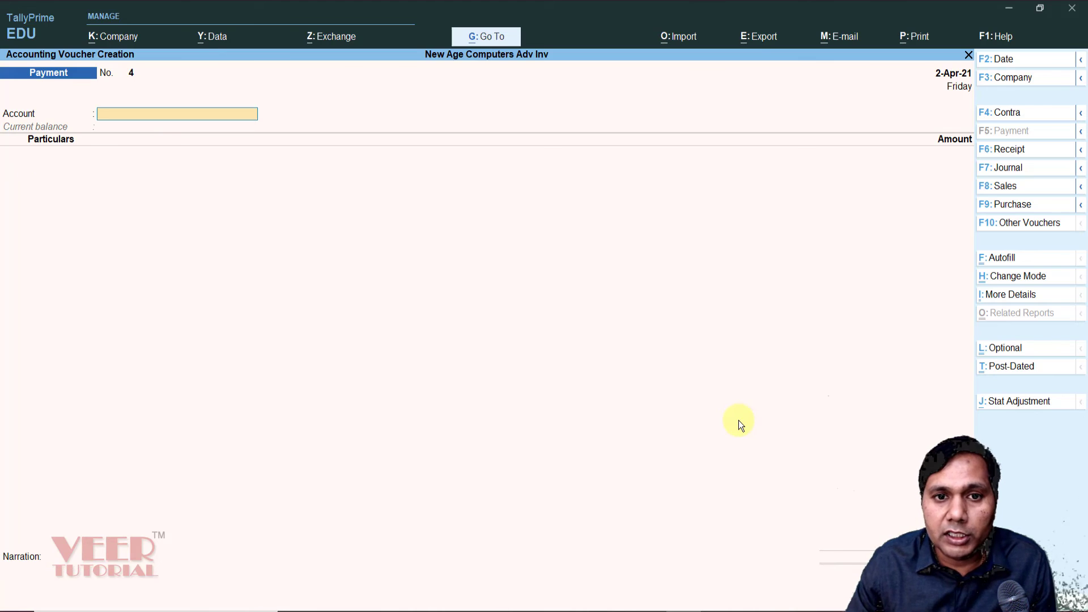
Leave voucher entry and go through Display More Reports to the Account Books list
key(Escape)
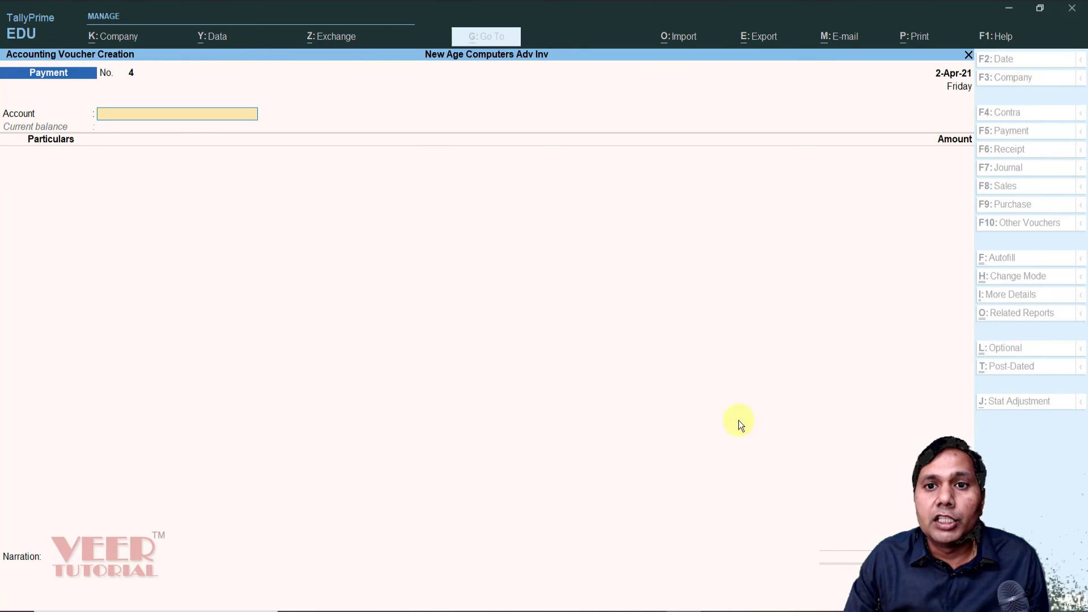
key(d)
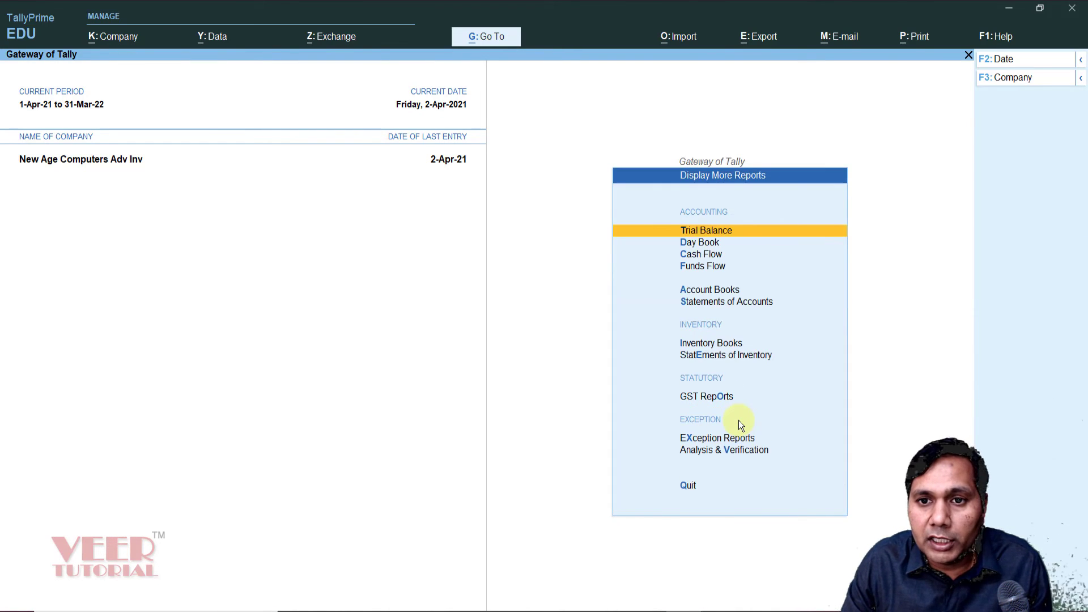
key(s)
key(Escape)
key(Down)
key(Down)
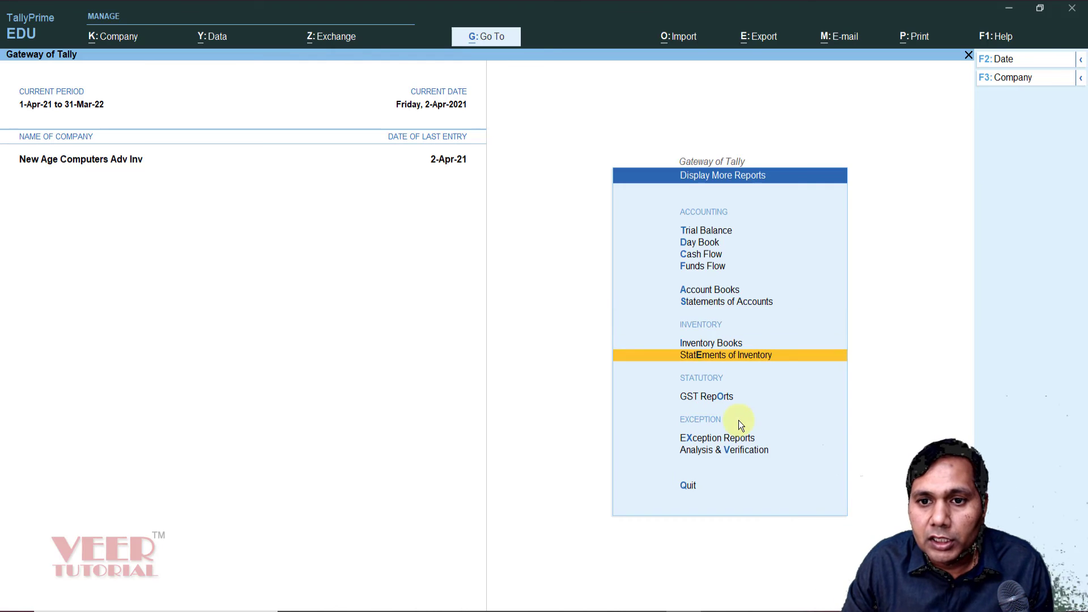
key(Up)
key(Return)
key(Down)
key(Return)
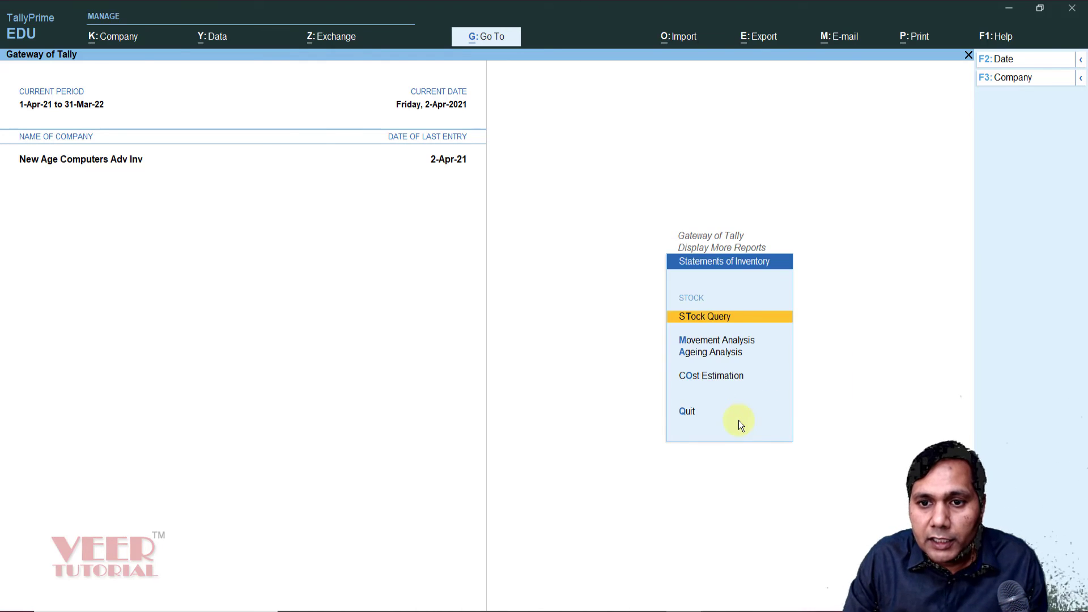
key(Escape)
key(Up)
key(Up)
key(Up)
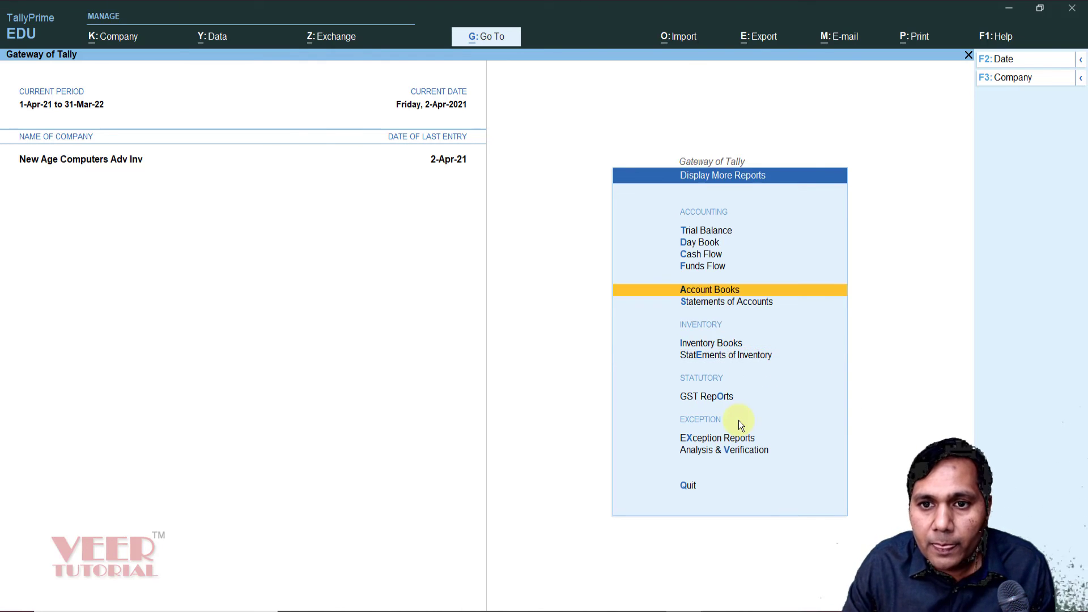
key(Down)
key(Return)
key(Escape)
key(Up)
key(Return)
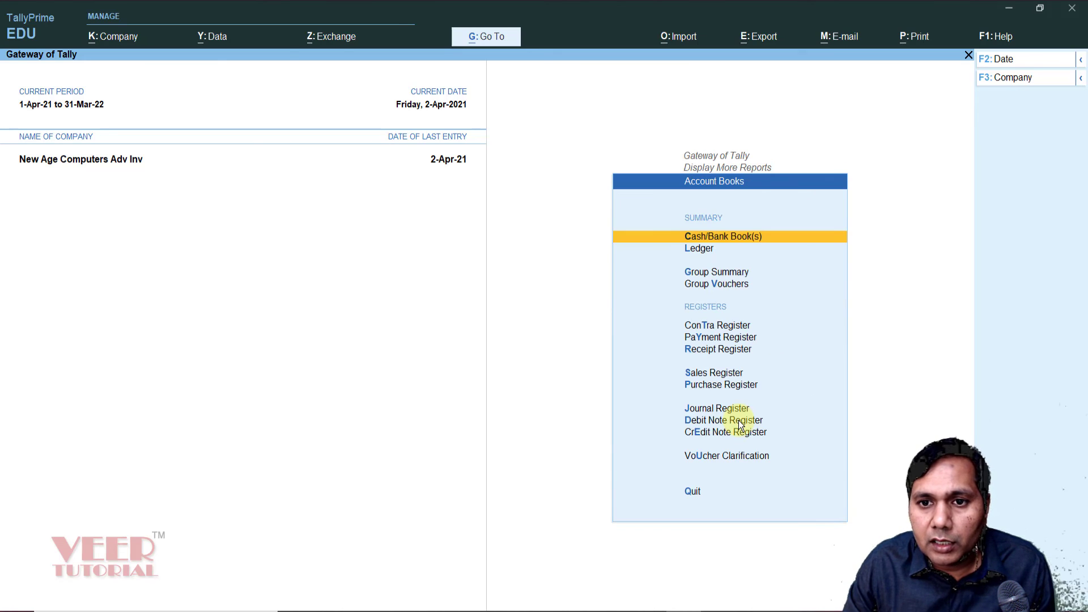
Review April's three payment vouchers (7,050.00 total) in the Payment Register
key(Down)
key(Down)
key(Down)
key(Down)
key(Down)
key(Return)
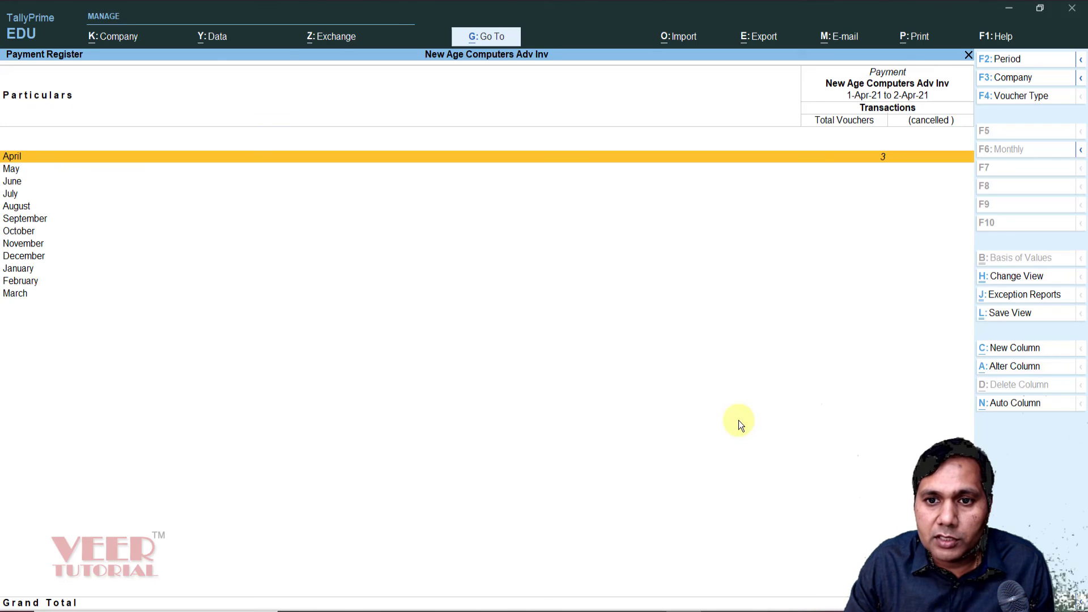
key(Return)
key(Down)
key(Down)
key(Up)
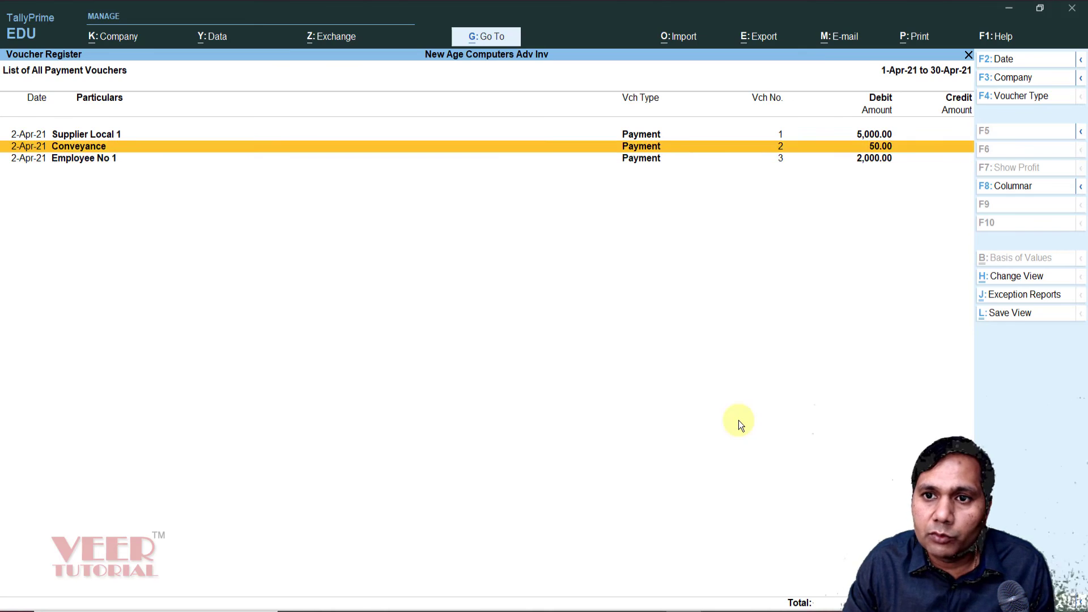
key(Escape)
key(Escape)
View the Receipt Register, then browse down toward the Journal Register
key(Up)
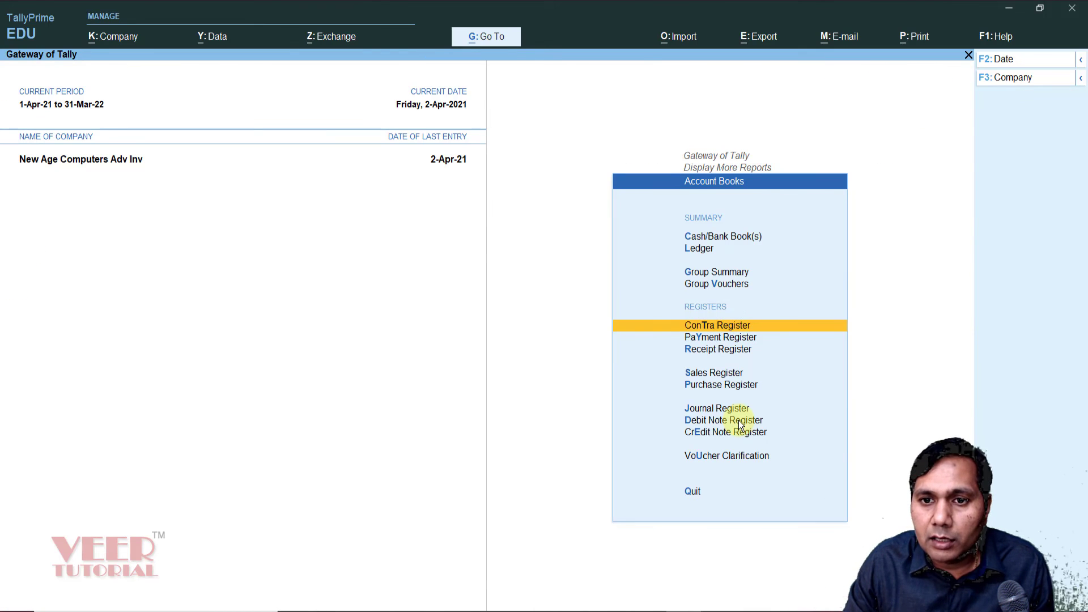
key(Down)
key(Down)
key(Return)
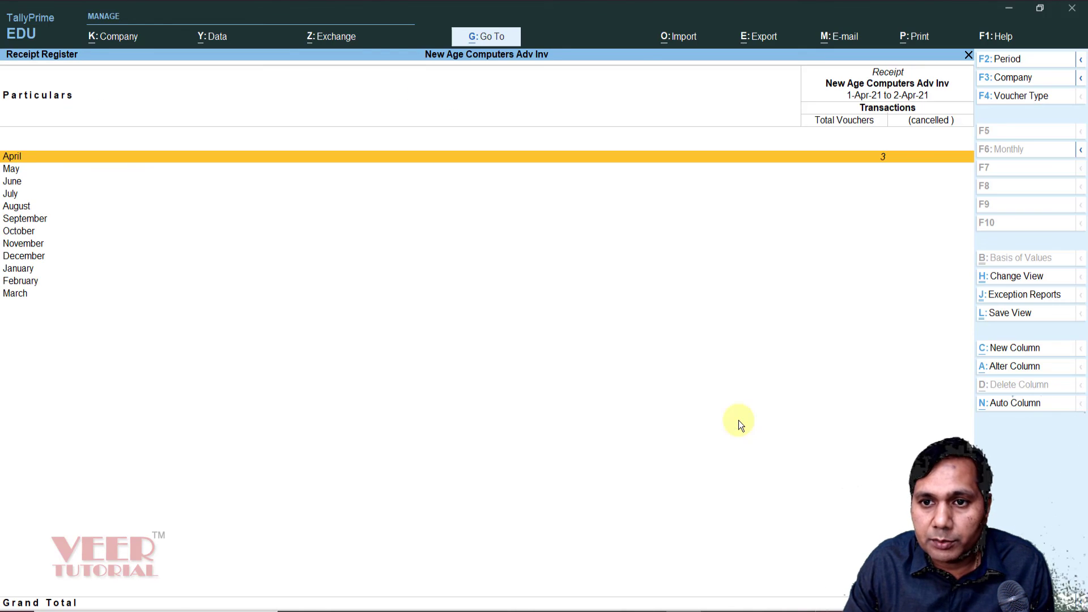
key(Escape)
key(Down)
key(Down)
key(Up)
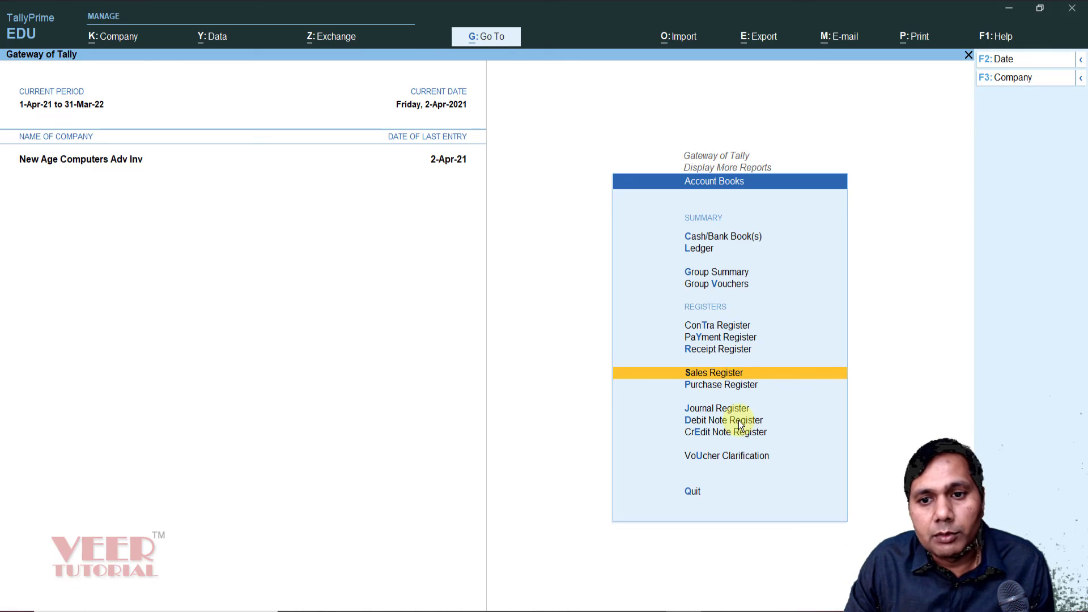
key(Down)
key(Down)
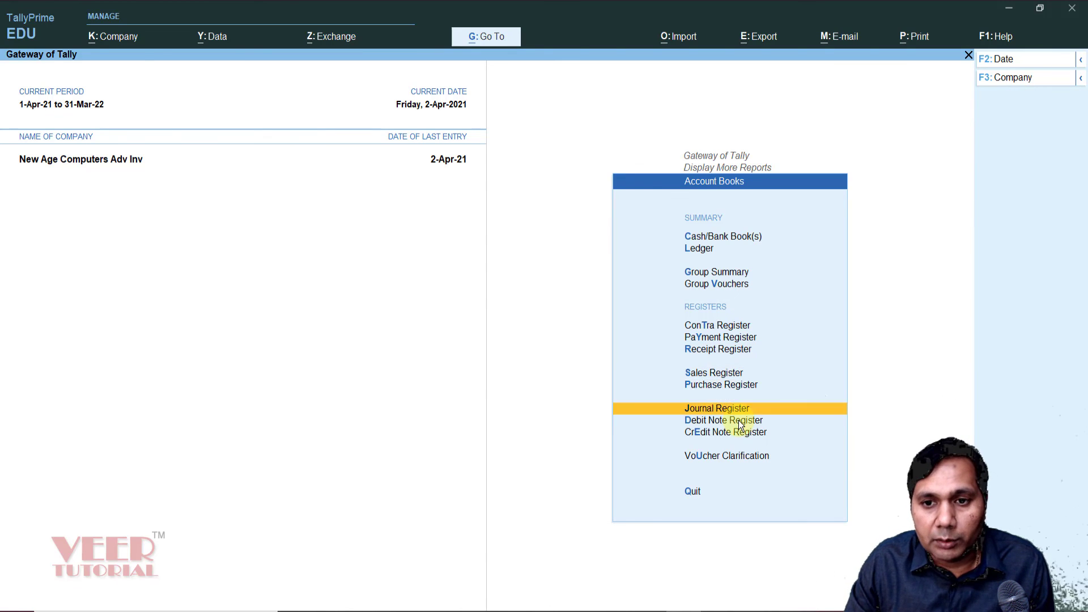
key(Down)
key(Up)
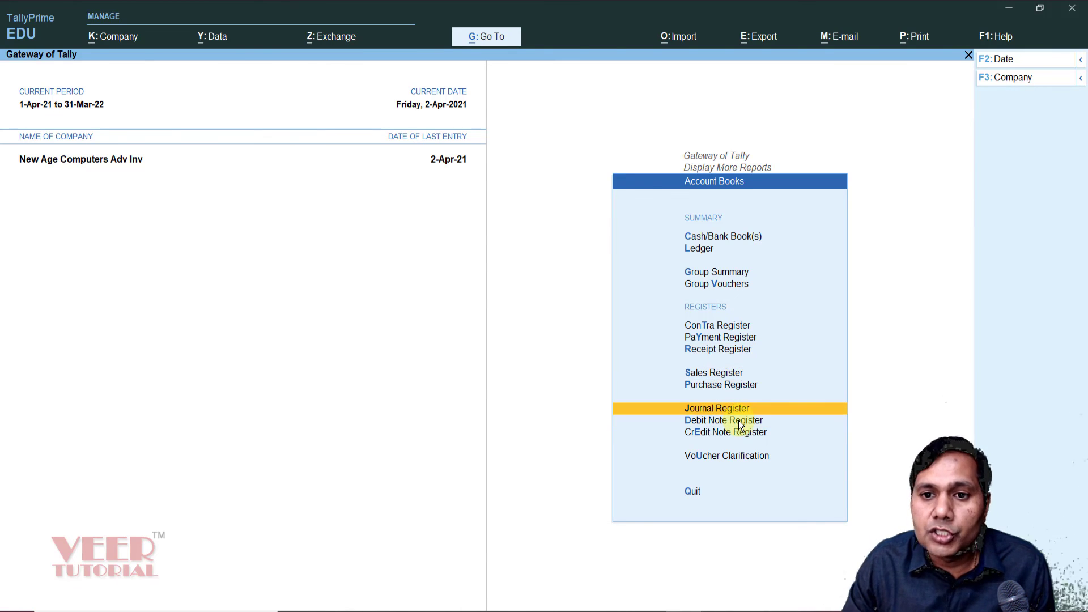